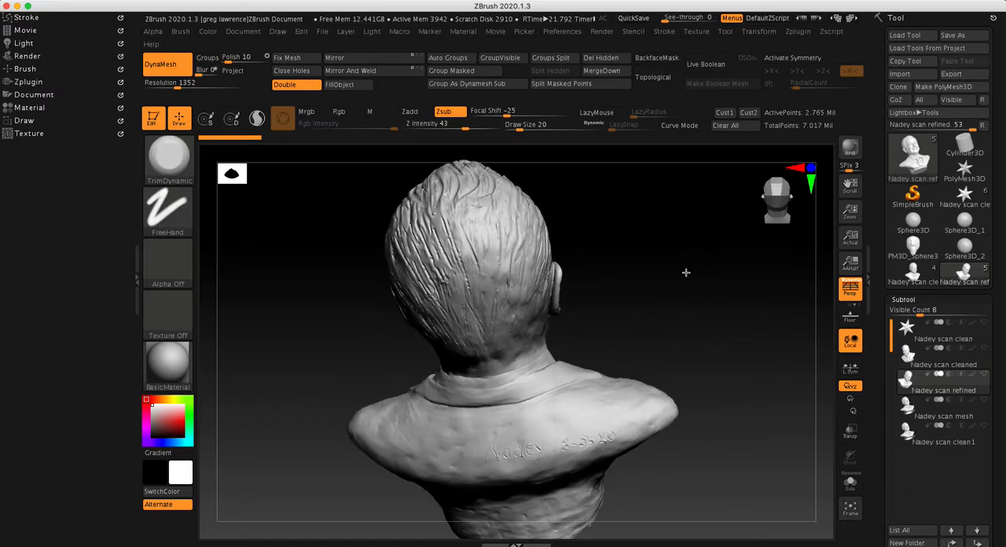
Examine the bust from the back, front and three-quarter views, from the full figure to a close view of the face
drag(633, 310, 740, 311)
ctrl+right_drag(674, 293, 661, 287)
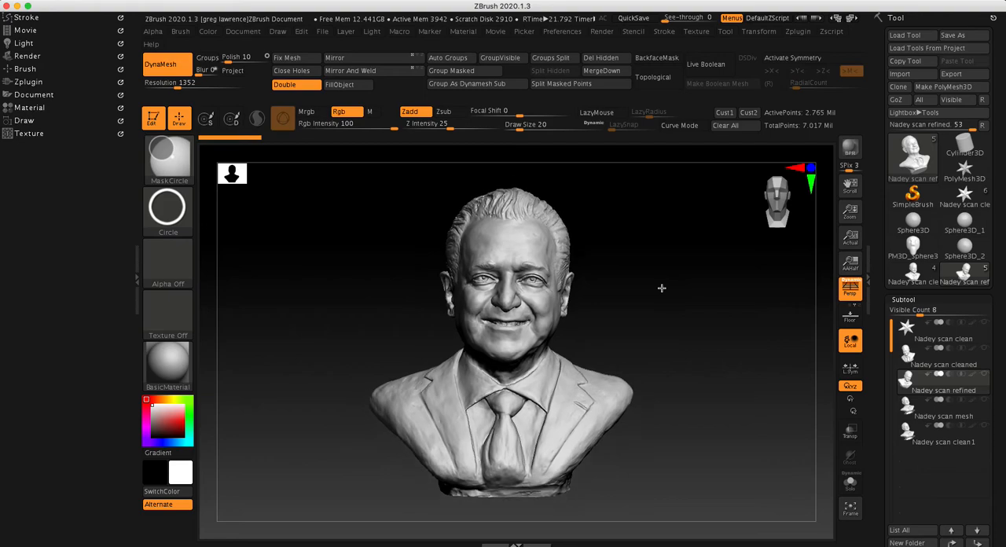
mouse_move(664, 301)
mouse_down()
mouse_move(671, 274)
mouse_move(676, 289)
mouse_move(689, 274)
mouse_move(685, 292)
mouse_move(705, 283)
mouse_up()
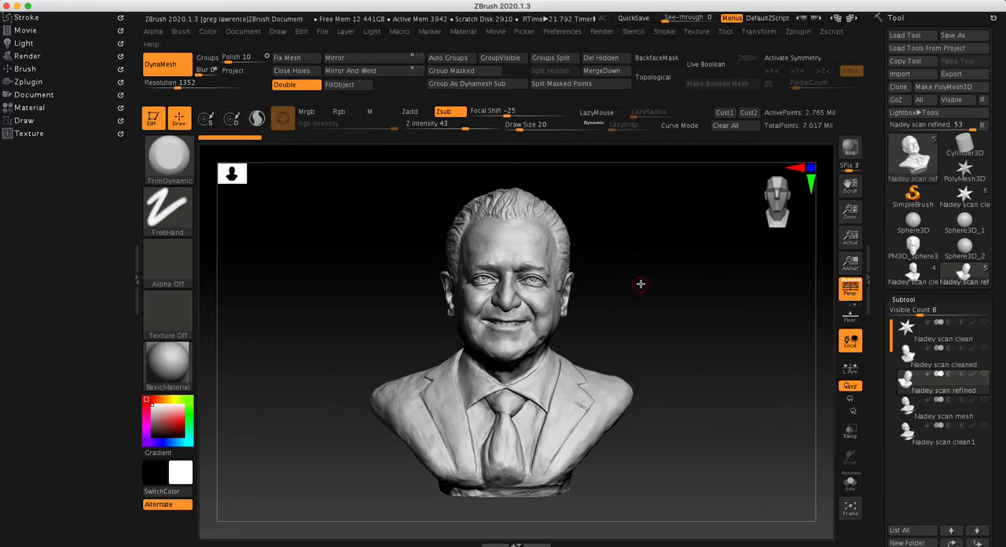
drag(646, 302, 658, 292)
ctrl+right_drag(620, 287, 694, 279)
mouse_move(680, 246)
alt+right_down()
mouse_move(678, 328)
mouse_move(685, 320)
alt+right_up()
drag(693, 272, 708, 304)
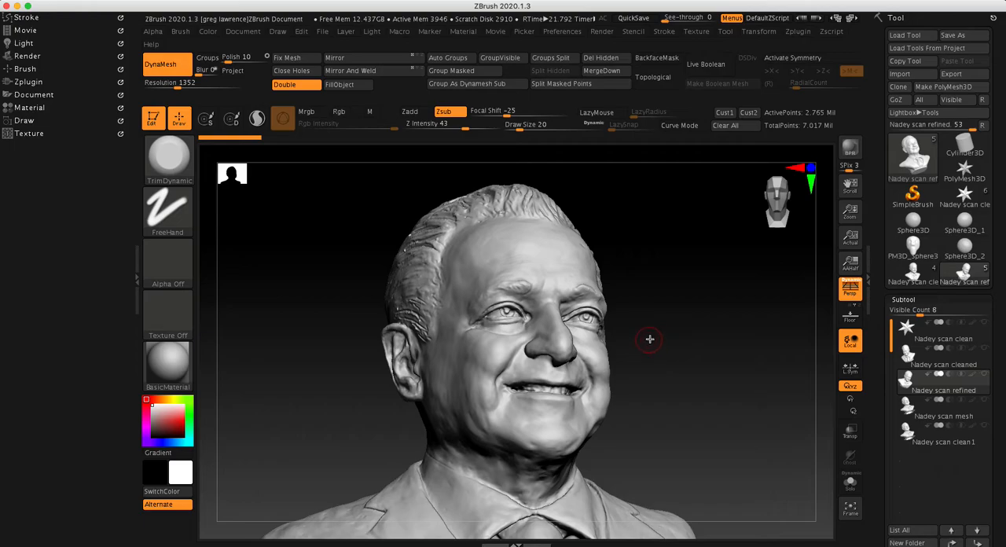
mouse_move(678, 279)
mouse_down()
mouse_move(710, 276)
mouse_move(694, 278)
mouse_move(732, 301)
mouse_move(703, 243)
mouse_up()
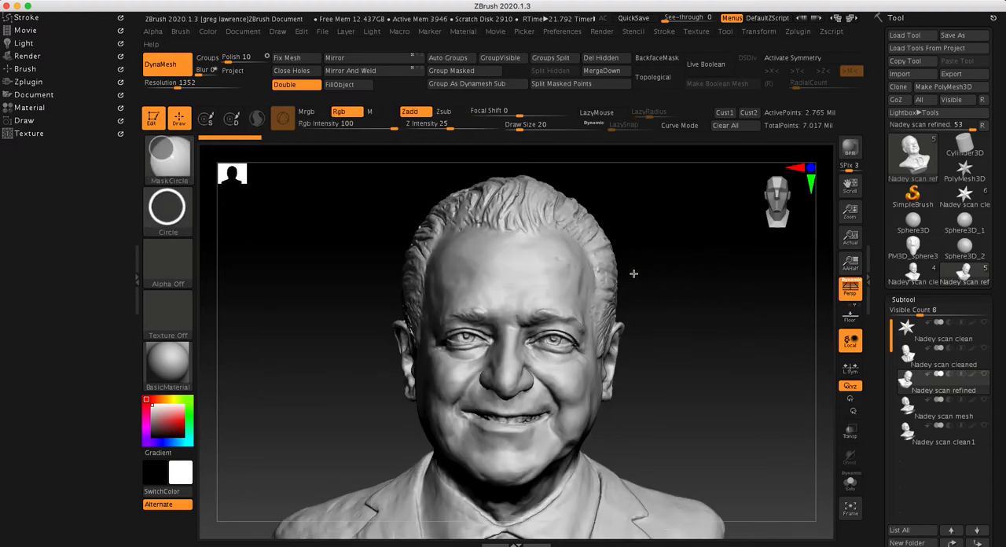
ctrl+right_drag(641, 274, 574, 287)
alt+drag(658, 406, 658, 296)
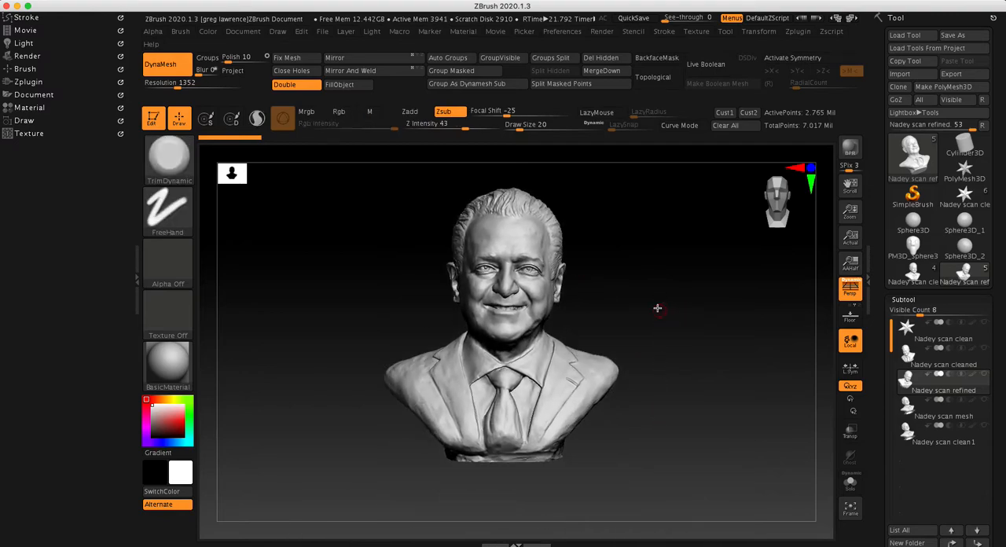
ctrl+right_drag(694, 269, 509, 282)
ctrl+right_drag(623, 295, 560, 290)
drag(585, 310, 605, 238)
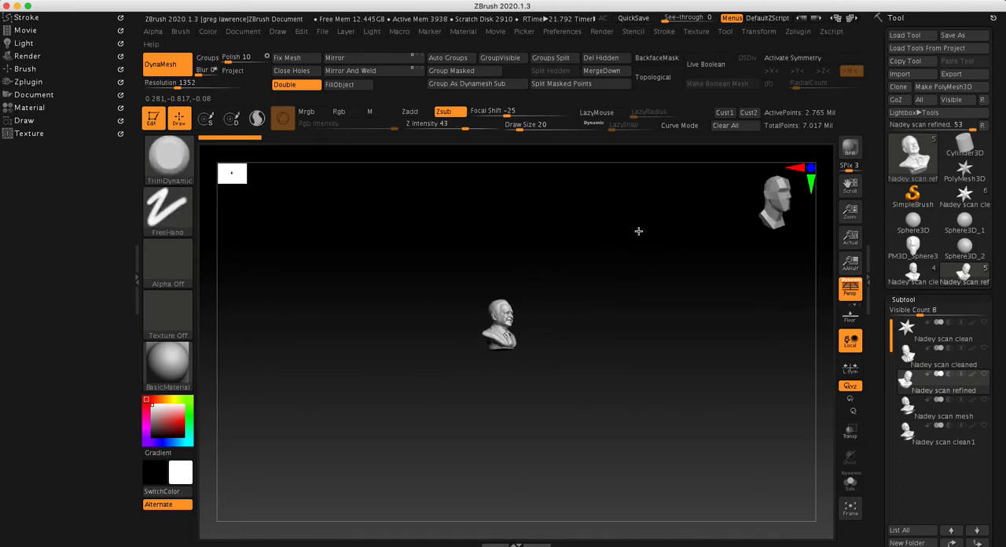
shift+drag(638, 313, 628, 316)
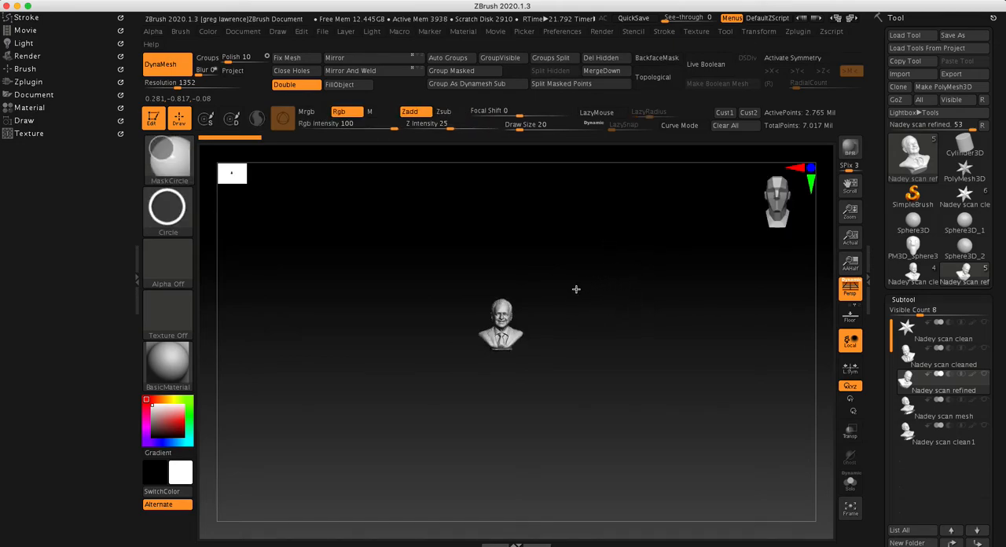
ctrl+right_drag(578, 287, 653, 284)
mouse_move(564, 273)
ctrl+right_down()
mouse_move(637, 270)
mouse_move(618, 319)
ctrl+right_up()
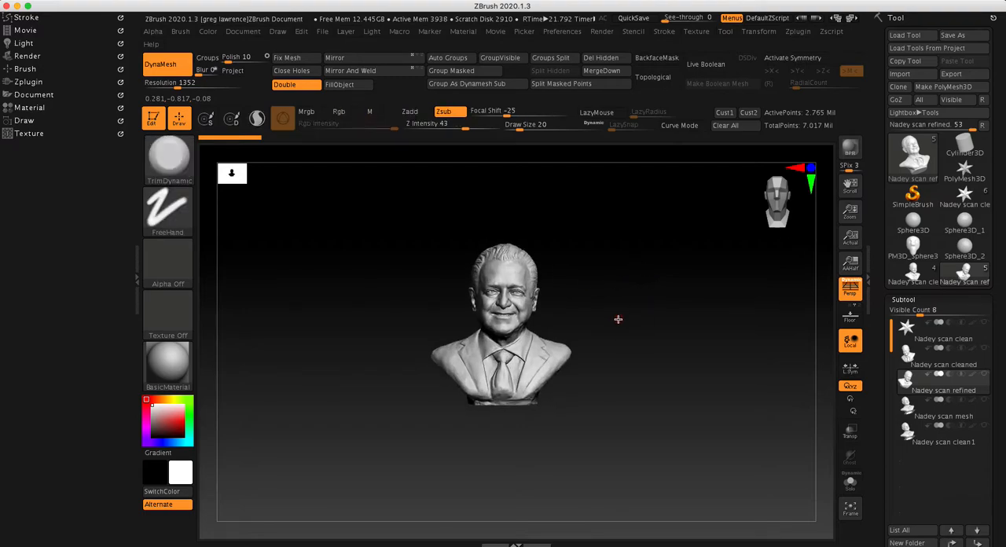
mouse_move(596, 266)
ctrl+right_down()
mouse_move(589, 278)
mouse_move(736, 271)
mouse_move(660, 281)
mouse_move(680, 285)
mouse_move(691, 303)
ctrl+right_up()
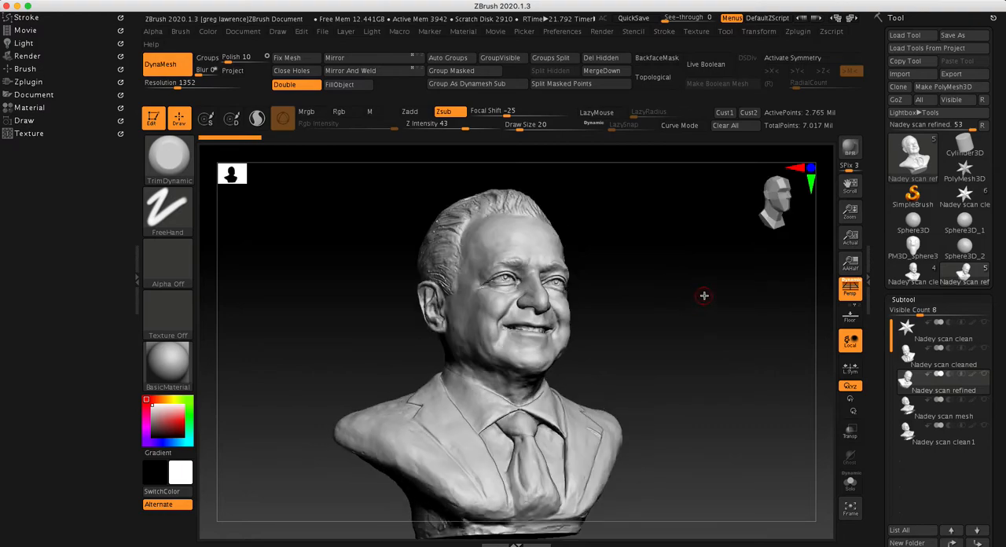
Display the bust's polygon wireframe, inspect the mesh around the eye up close, and hide the wireframe to check the eye's surface
ctrl+click(710, 292)
mouse_move(678, 303)
right_down()
mouse_move(669, 327)
mouse_move(672, 313)
right_up()
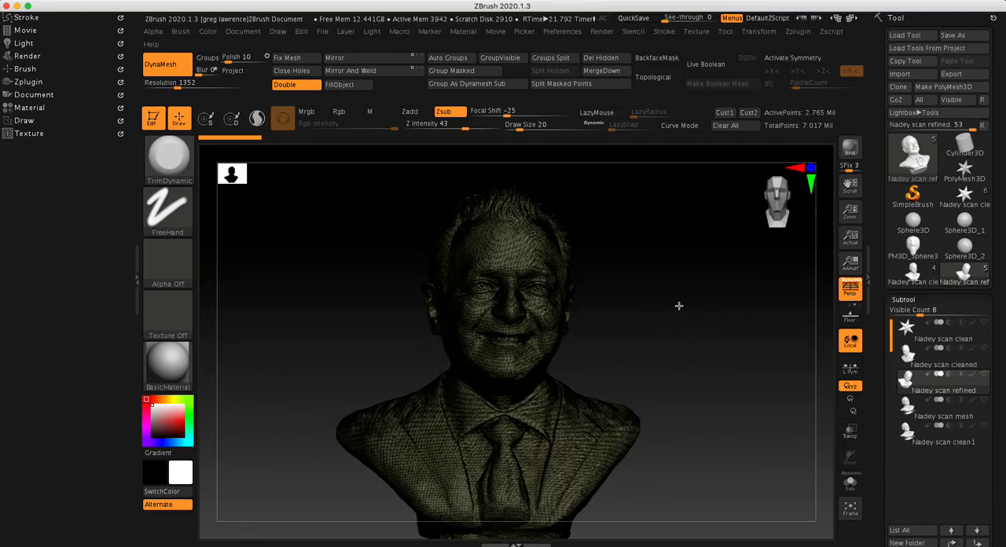
key(ctrl)
ctrl+right_drag(566, 258, 665, 262)
mouse_move(417, 337)
ctrl+right_down()
mouse_move(625, 295)
mouse_move(633, 246)
mouse_move(769, 240)
mouse_move(622, 241)
ctrl+right_up()
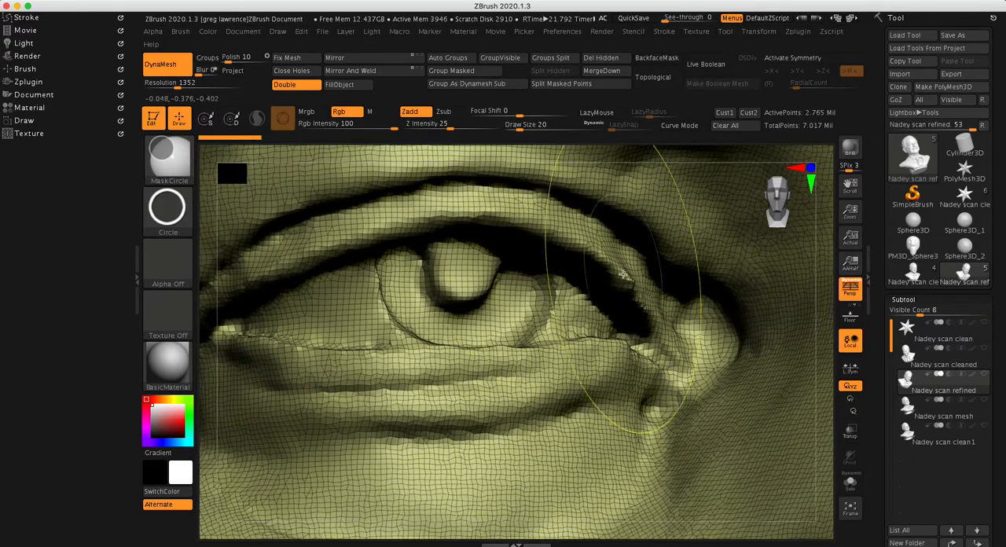
mouse_move(431, 292)
ctrl+right_down()
mouse_move(739, 285)
mouse_move(421, 288)
ctrl+right_up()
ctrl+right_drag(746, 288, 500, 296)
key(shift)
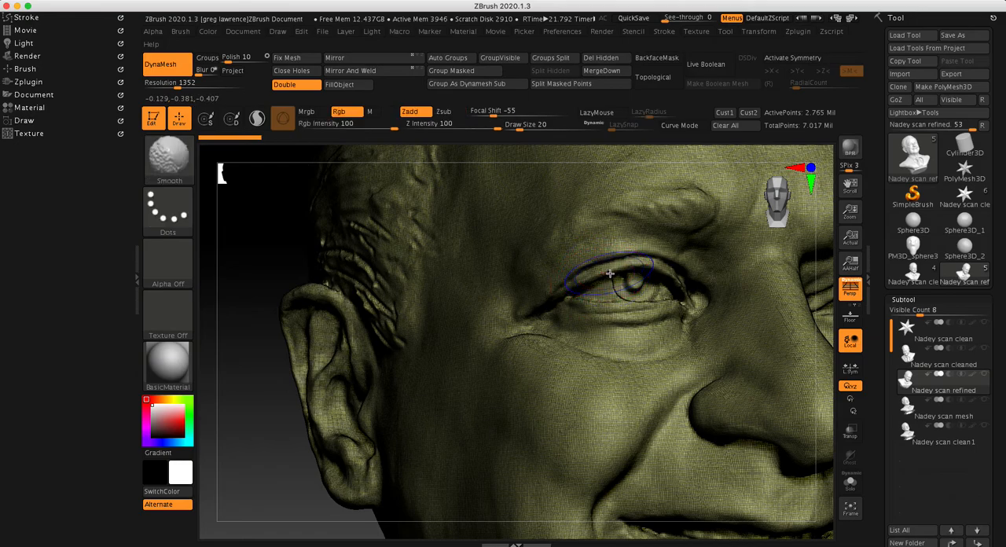
key(shift+f)
ctrl+right_drag(684, 273, 550, 295)
alt+right_drag(366, 297, 177, 313)
mouse_move(510, 292)
ctrl+right_down()
mouse_move(575, 279)
mouse_move(639, 303)
ctrl+right_up()
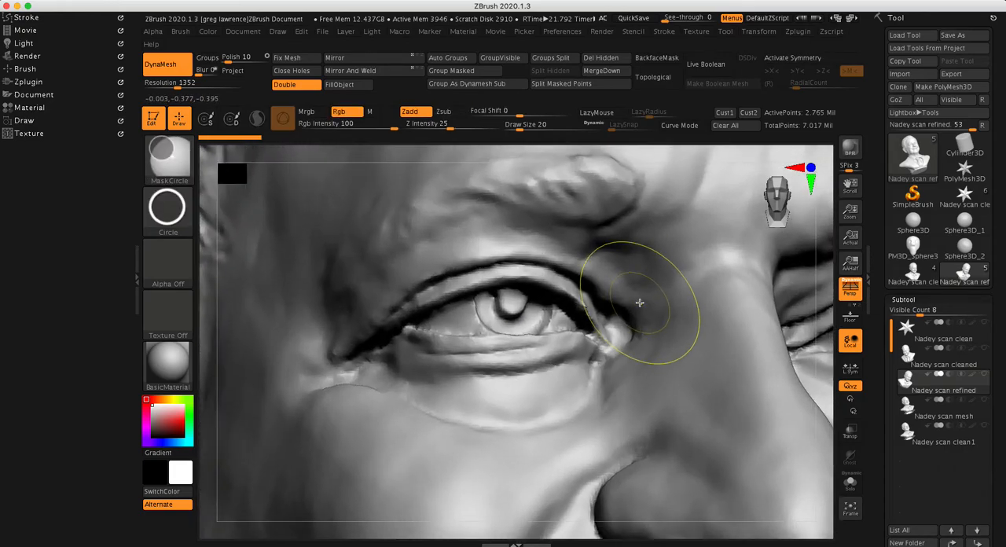
drag(536, 337, 460, 331)
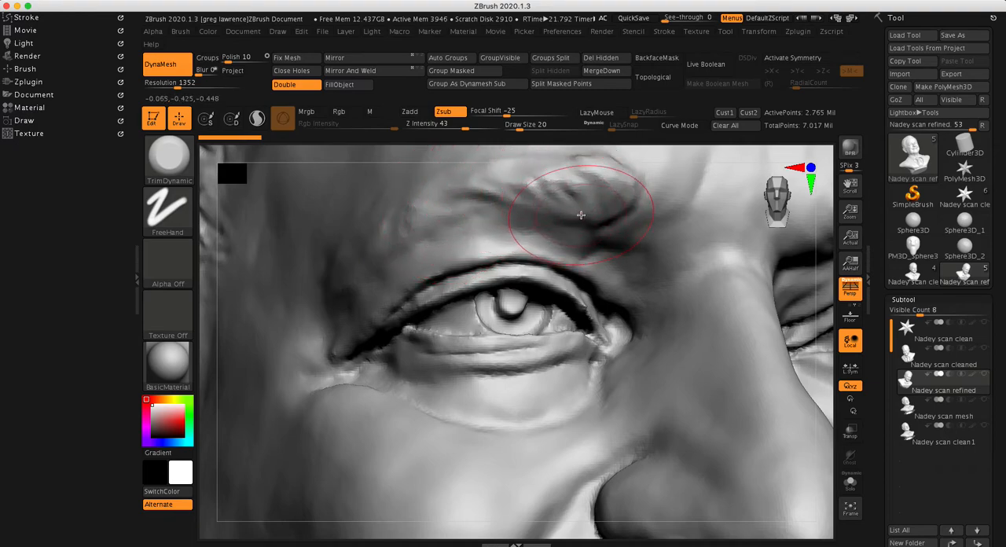
drag(581, 215, 604, 262)
Try smaller draw sizes for the TrimDynamic brush over the upper eyelid, ending at draw size 7
key(space)
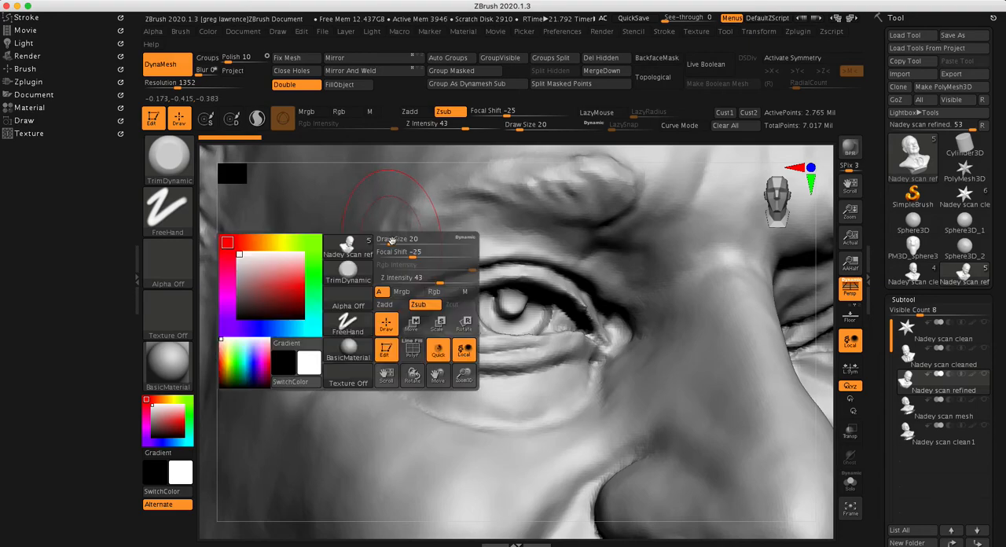
drag(391, 240, 386, 247)
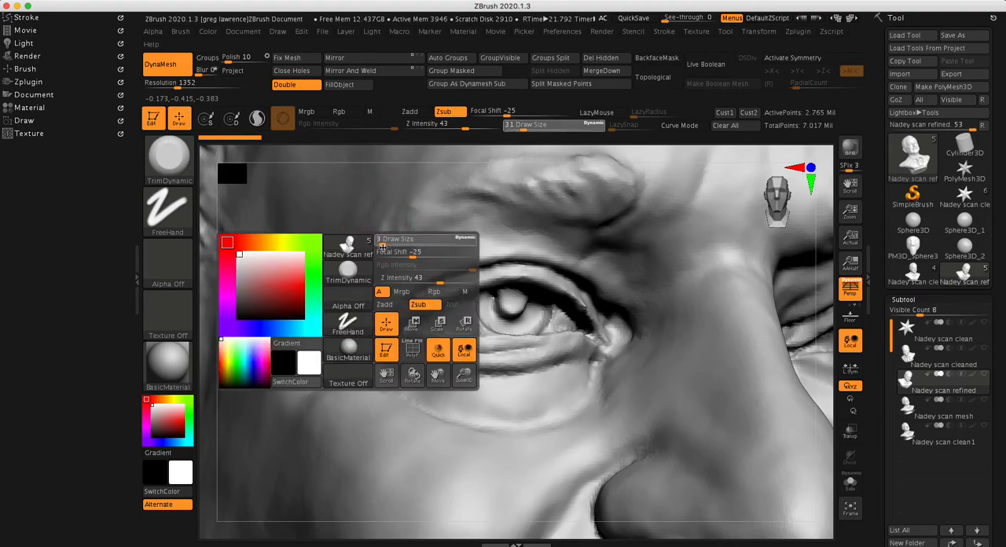
key(space)
click(398, 254)
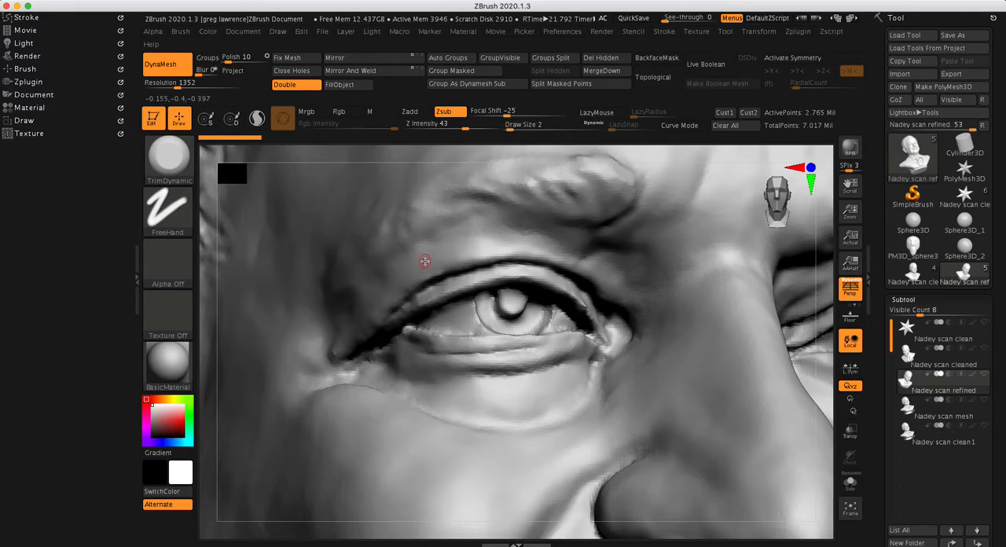
key(space)
drag(424, 261, 453, 261)
key(space)
drag(527, 264, 531, 264)
key(space)
drag(430, 271, 424, 270)
Return to a front view of the bust and choose the ClayBuildup brush with a draw size of 31
mouse_move(517, 250)
ctrl+right_down()
mouse_move(565, 252)
mouse_move(478, 255)
ctrl+right_up()
ctrl+right_drag(617, 255, 568, 261)
mouse_move(784, 277)
mouse_down()
mouse_move(689, 322)
mouse_move(625, 286)
mouse_up()
ctrl+right_drag(505, 283, 614, 282)
mouse_move(750, 292)
mouse_down()
mouse_move(668, 295)
mouse_move(748, 290)
mouse_up()
mouse_move(521, 269)
ctrl+right_down()
mouse_move(619, 264)
mouse_move(444, 267)
ctrl+right_up()
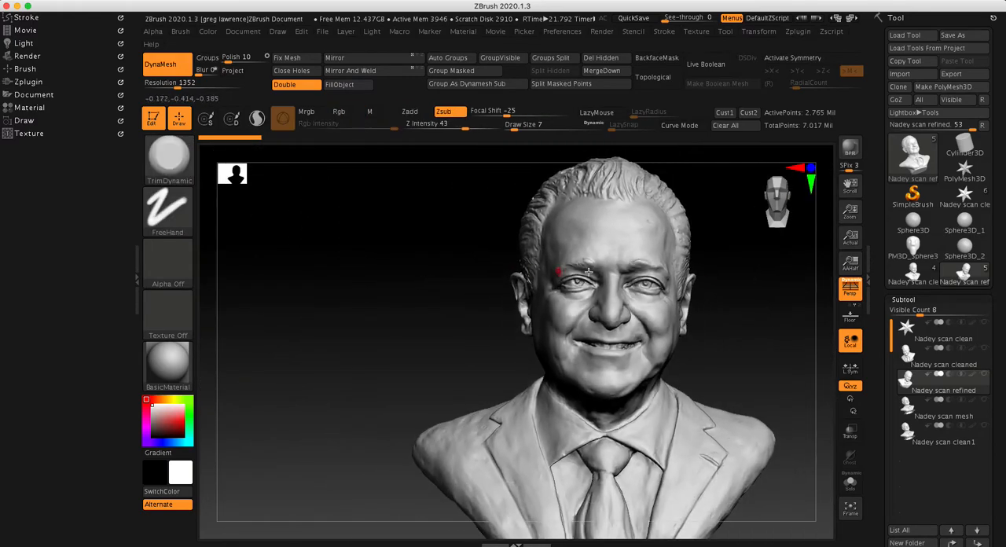
mouse_move(727, 274)
alt+mouse_down()
mouse_move(626, 291)
mouse_move(658, 280)
alt+mouse_up()
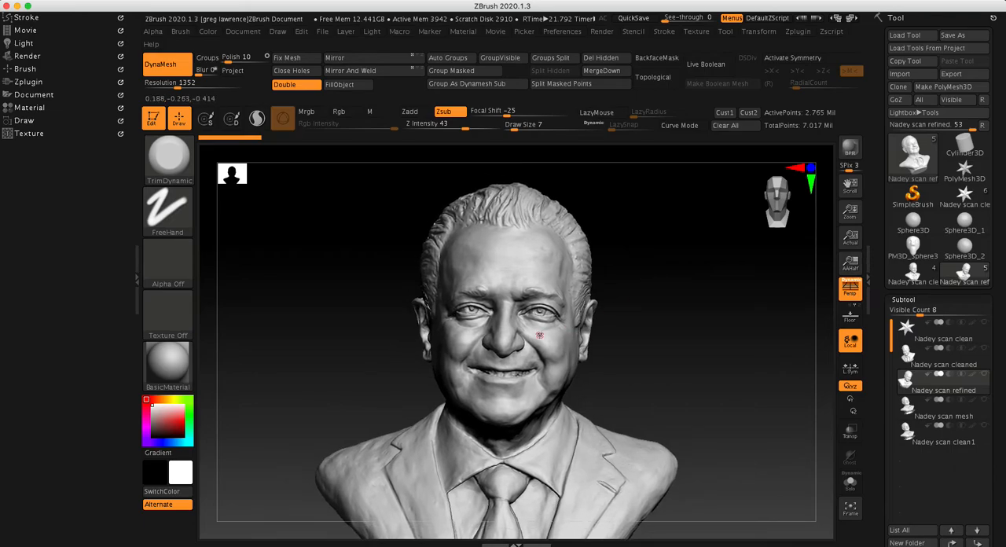
key(b)
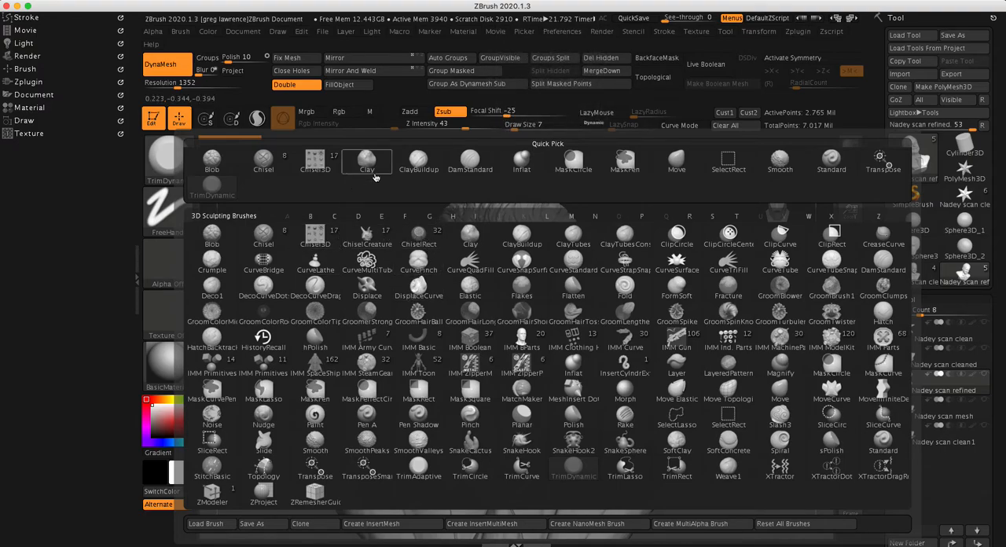
click(417, 163)
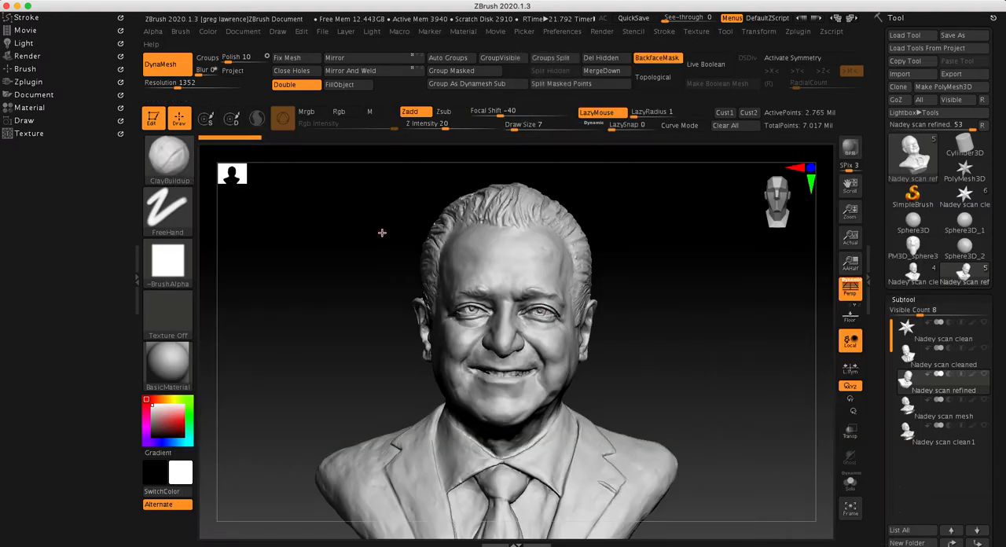
key(space)
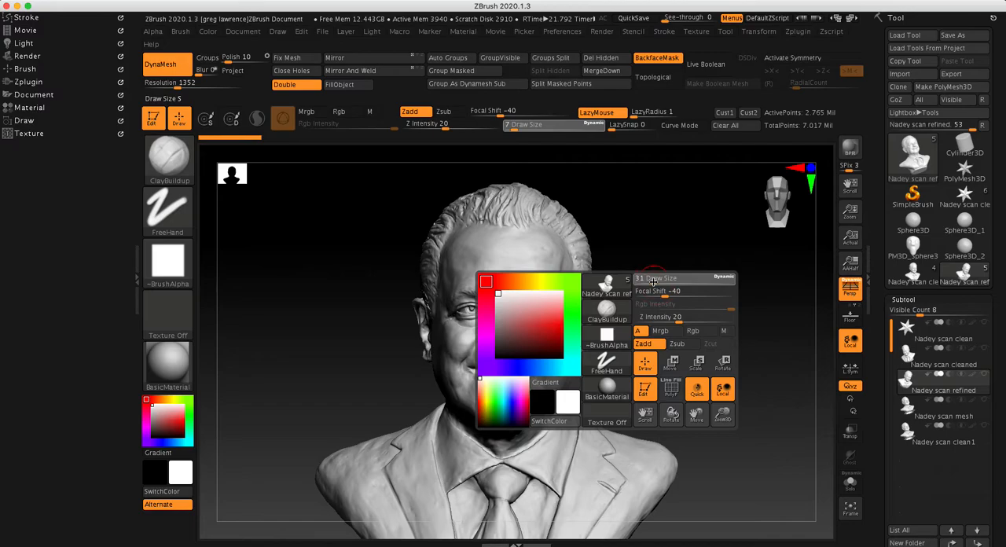
click(653, 282)
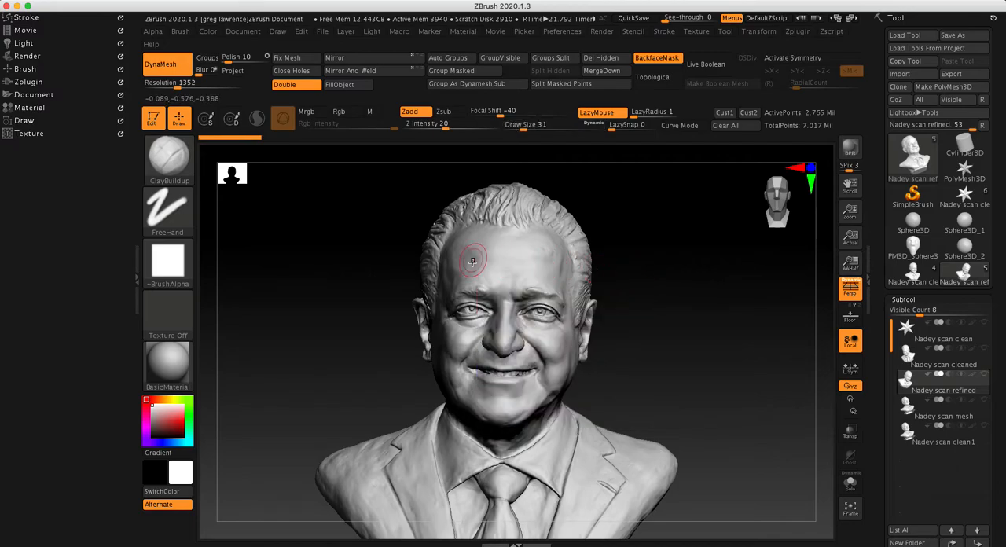
Build up overlapping ClayBuildup strokes across both sides of the forehead above the eyebrows
mouse_move(692, 291)
mouse_down()
mouse_move(715, 289)
mouse_move(692, 299)
mouse_move(669, 293)
mouse_up()
ctrl+right_drag(582, 248, 657, 249)
mouse_move(432, 206)
mouse_down()
mouse_move(404, 245)
mouse_move(437, 263)
mouse_move(461, 258)
mouse_up()
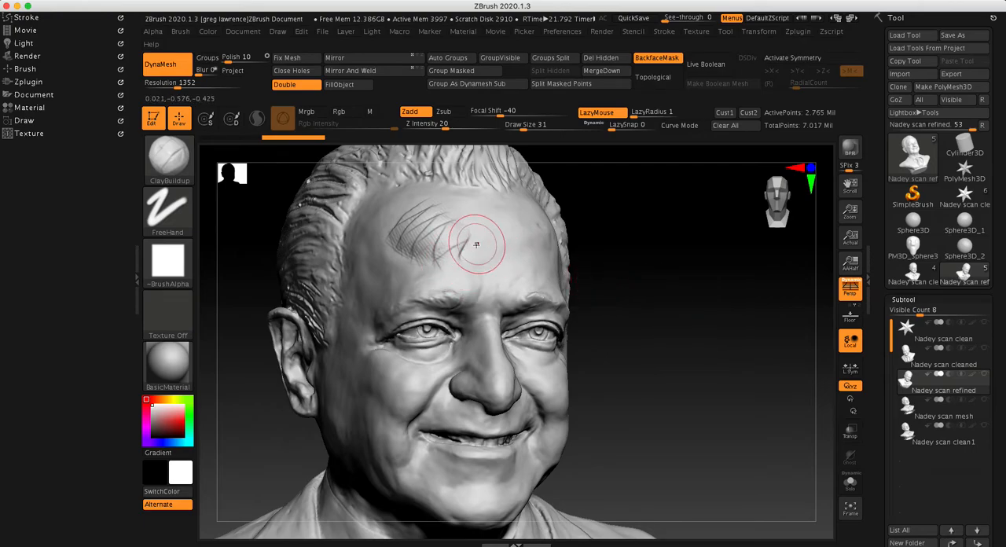
mouse_move(605, 240)
mouse_down()
mouse_move(669, 233)
mouse_move(676, 199)
mouse_move(691, 194)
mouse_move(697, 228)
mouse_move(683, 289)
mouse_move(685, 269)
mouse_move(640, 232)
mouse_up()
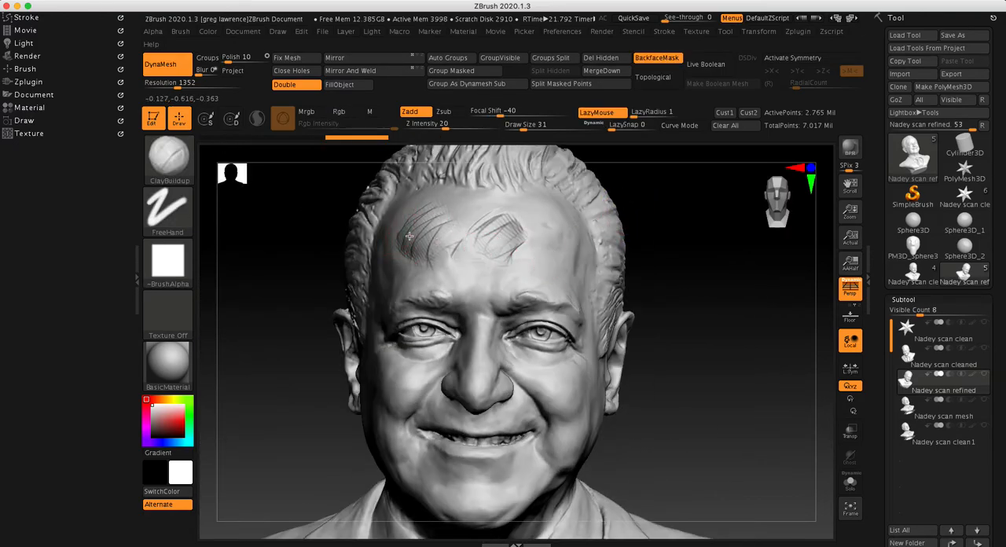
mouse_move(415, 238)
mouse_down()
mouse_move(441, 258)
mouse_move(401, 245)
mouse_move(423, 229)
mouse_up()
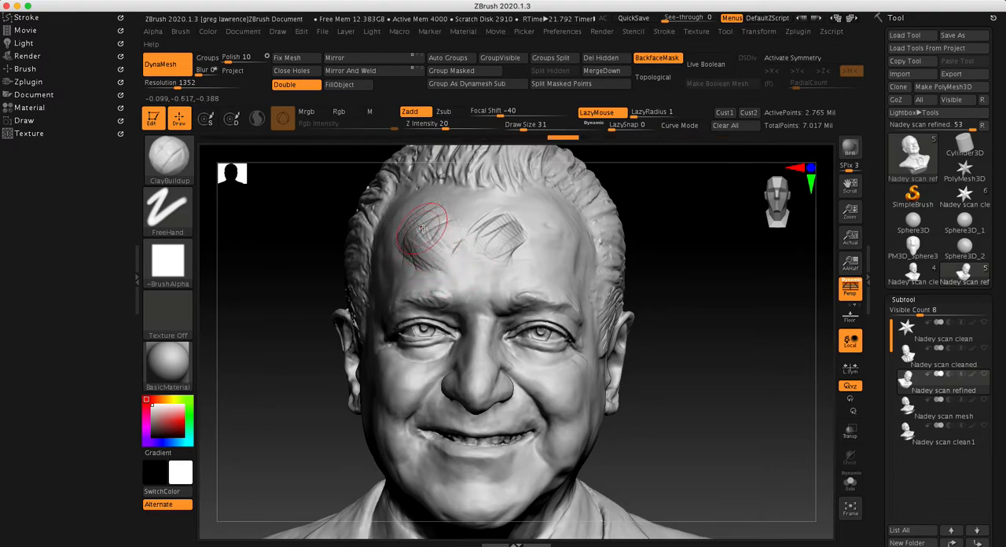
mouse_move(660, 248)
mouse_down()
mouse_move(734, 276)
mouse_move(663, 292)
mouse_move(682, 287)
mouse_move(420, 249)
mouse_up()
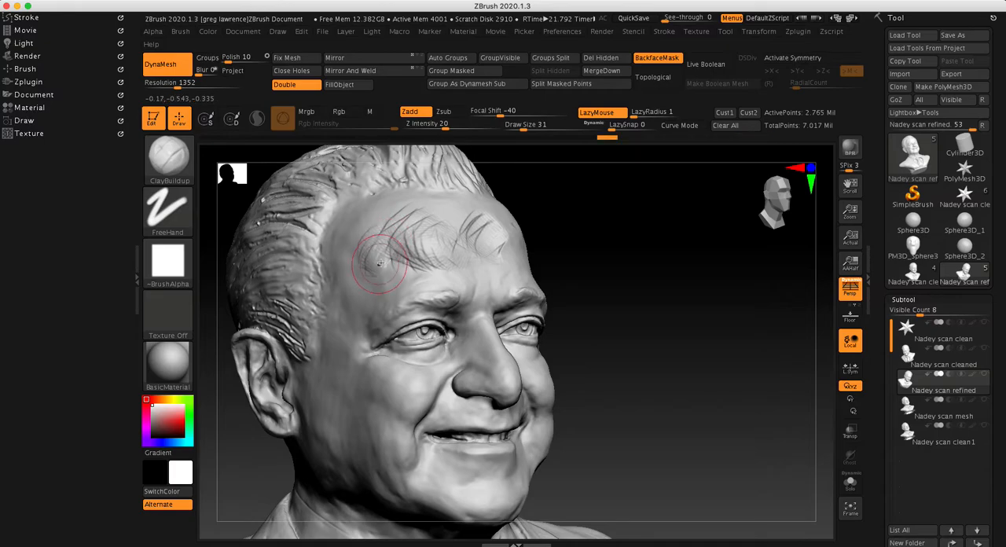
drag(391, 265, 362, 246)
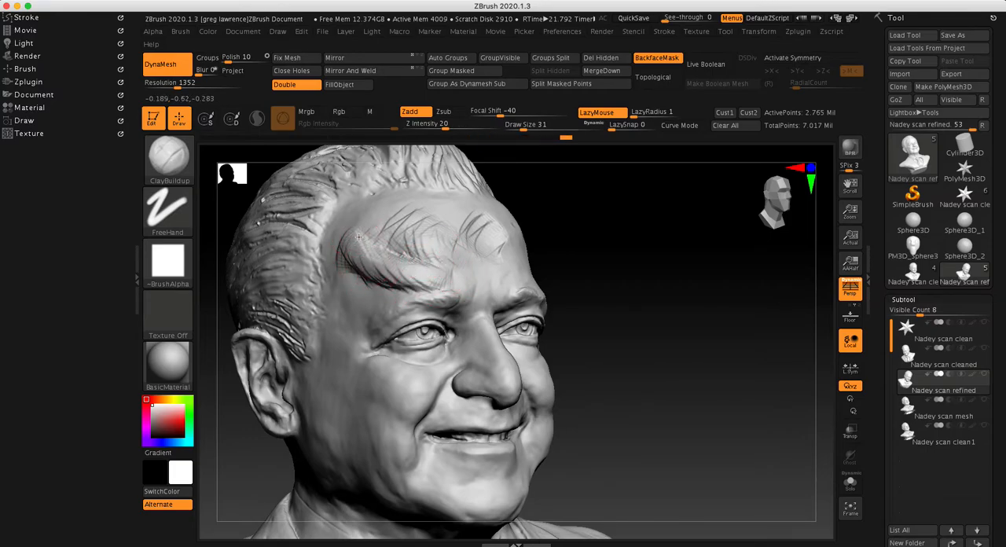
Examine the built-up forehead strokes from the full front view and in a close three-quarter view
mouse_move(615, 234)
mouse_down()
mouse_move(619, 268)
mouse_move(636, 240)
mouse_move(598, 250)
mouse_move(600, 224)
mouse_move(565, 257)
mouse_move(604, 234)
mouse_move(560, 274)
mouse_move(639, 263)
mouse_move(645, 314)
mouse_move(667, 259)
mouse_move(624, 294)
mouse_move(607, 289)
mouse_move(620, 242)
mouse_move(631, 260)
mouse_move(658, 257)
mouse_up()
mouse_move(615, 233)
shift+mouse_down()
mouse_move(557, 243)
mouse_move(571, 287)
mouse_move(665, 281)
shift+mouse_up()
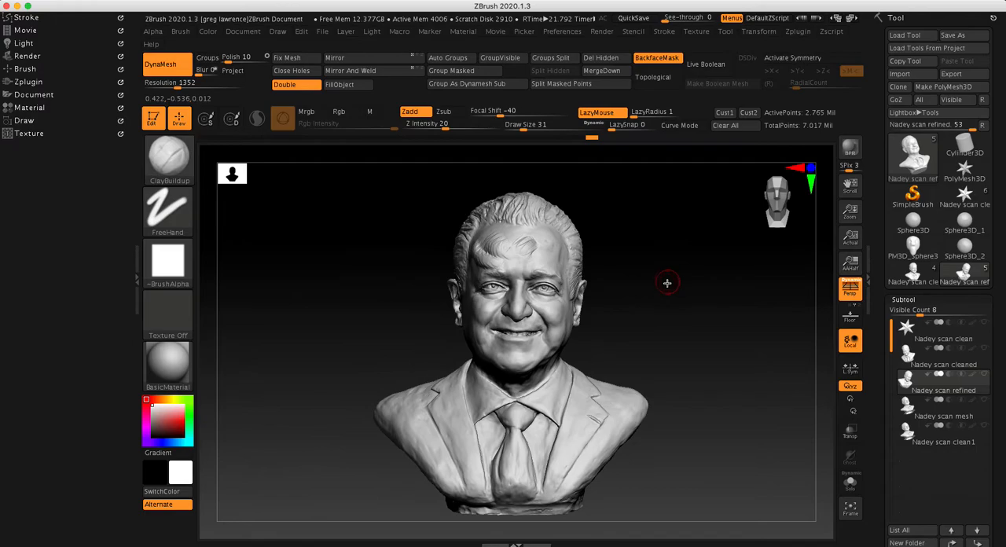
ctrl+right_drag(622, 246, 697, 278)
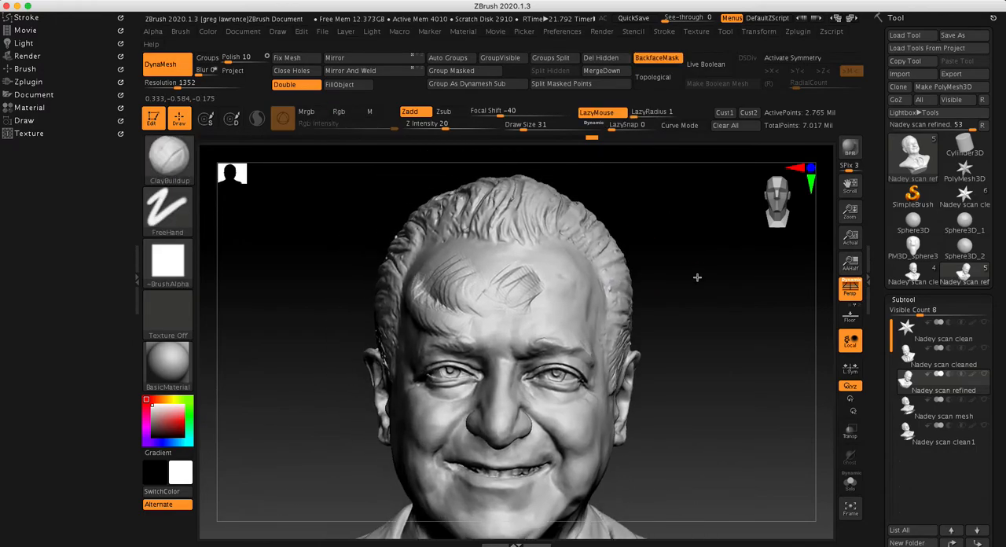
mouse_move(693, 273)
mouse_down()
mouse_move(710, 271)
mouse_move(684, 312)
mouse_move(705, 272)
mouse_up()
ctrl+right_drag(704, 256, 628, 253)
alt+right_drag(654, 252, 704, 312)
mouse_move(704, 313)
mouse_down()
mouse_move(671, 285)
mouse_move(660, 294)
mouse_move(686, 288)
mouse_move(588, 233)
mouse_up()
ctrl+right_drag(588, 234, 710, 257)
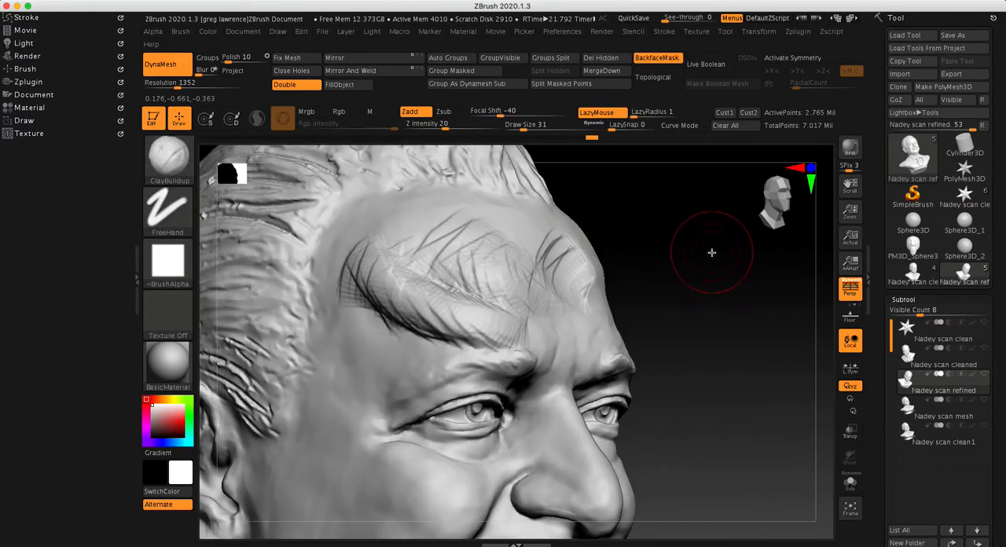
Step back through the undo history to remove all the ClayBuildup strokes from the forehead
key(ctrl)
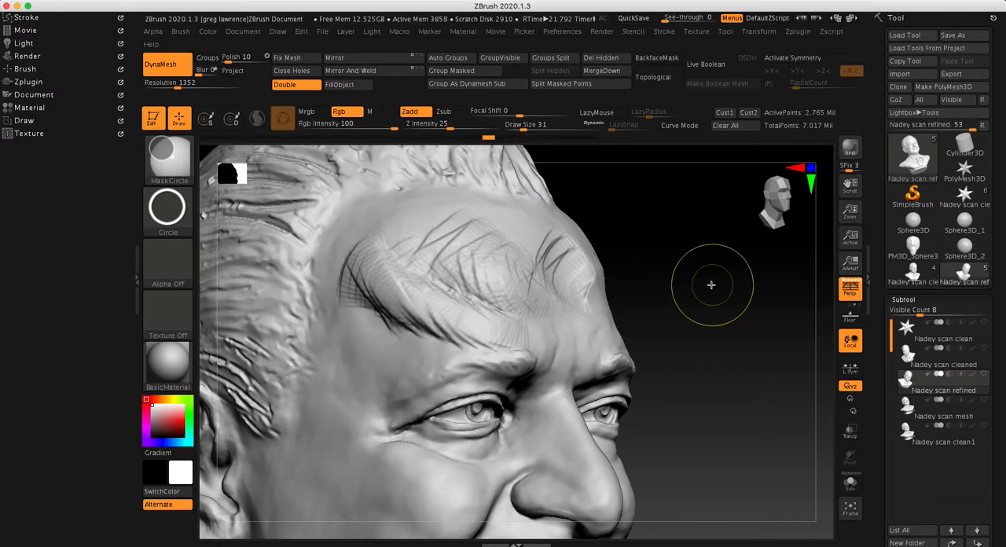
click(464, 139)
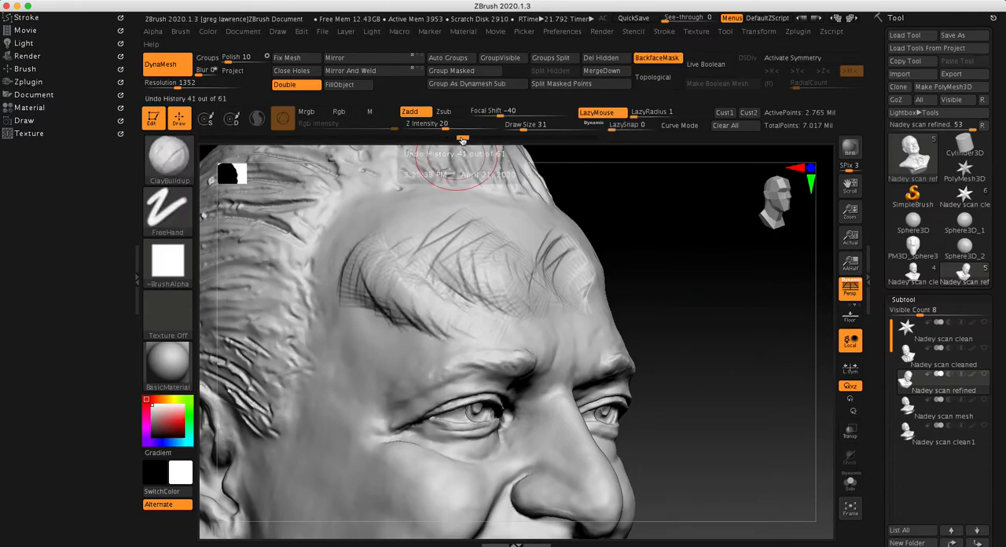
click(449, 140)
drag(436, 142, 203, 140)
Set the ClayBuildup draw size to 3 and build up strokes along the fold above the upper eyelid
ctrl+right_drag(637, 259, 710, 333)
drag(723, 332, 682, 310)
ctrl+right_drag(505, 305, 774, 276)
key(space)
drag(593, 302, 579, 306)
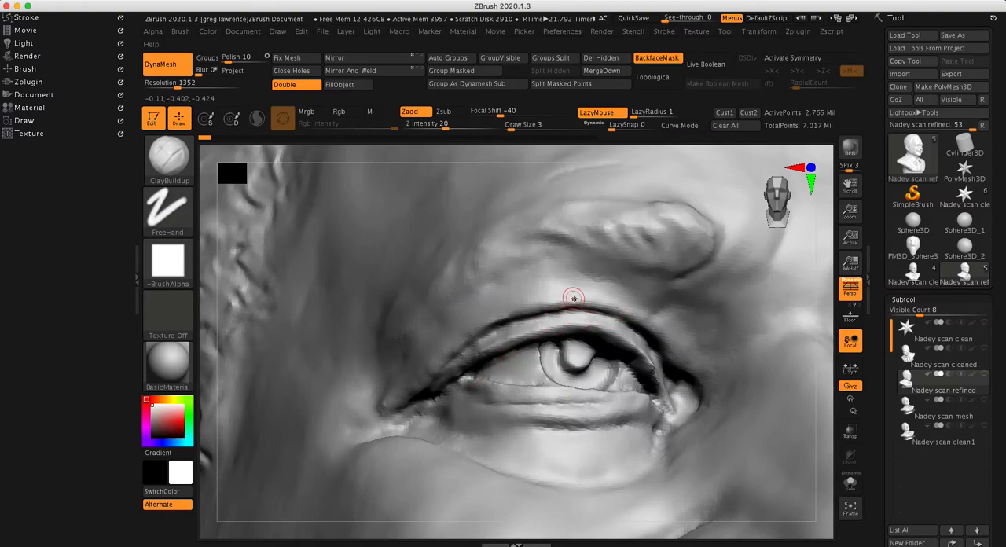
click(503, 315)
click(494, 351)
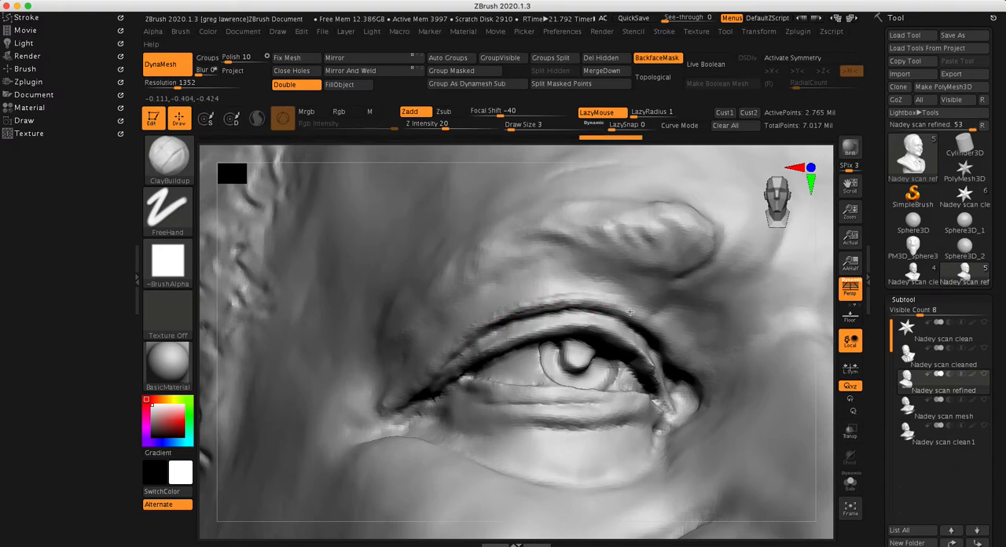
Smooth the buildup above the upper eyelid crease, working from the inner side towards the outer corner of the eye
key(shift)
mouse_move(516, 308)
shift+mouse_down()
mouse_move(493, 312)
mouse_move(433, 365)
mouse_move(452, 341)
mouse_move(572, 305)
mouse_move(649, 330)
shift+mouse_up()
mouse_move(649, 330)
ctrl+right_down()
mouse_move(668, 314)
mouse_move(710, 316)
mouse_move(524, 362)
ctrl+right_up()
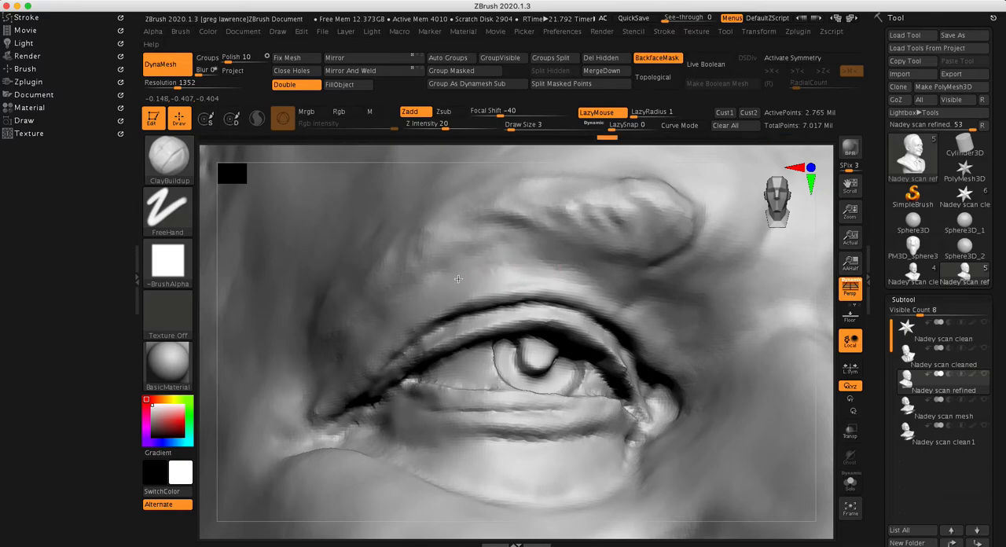
drag(563, 272, 441, 294)
key(shift)
shift+drag(439, 291, 378, 328)
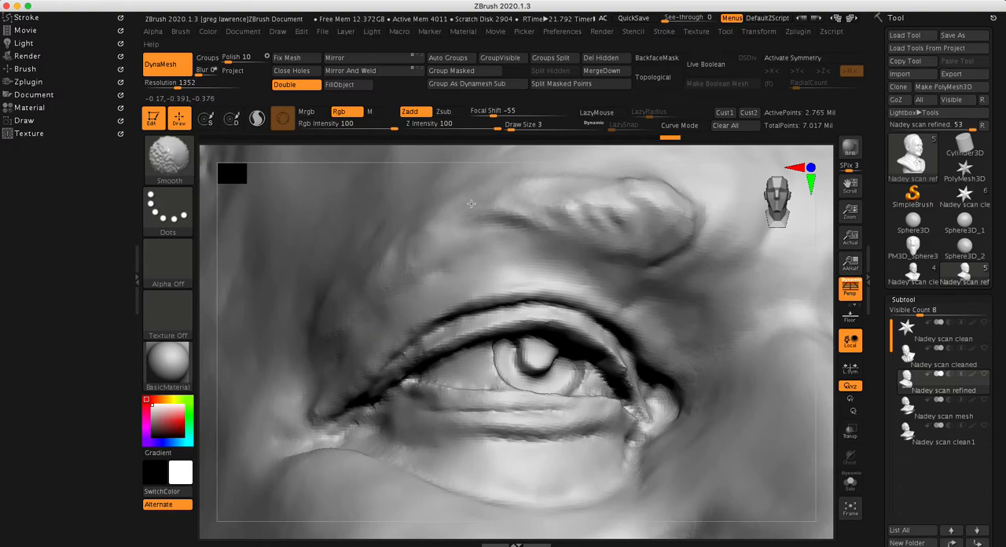
Smooth the eyebrow texture and soften the crease of the upper eyelid
shift+drag(549, 231, 517, 222)
shift+drag(578, 244, 513, 221)
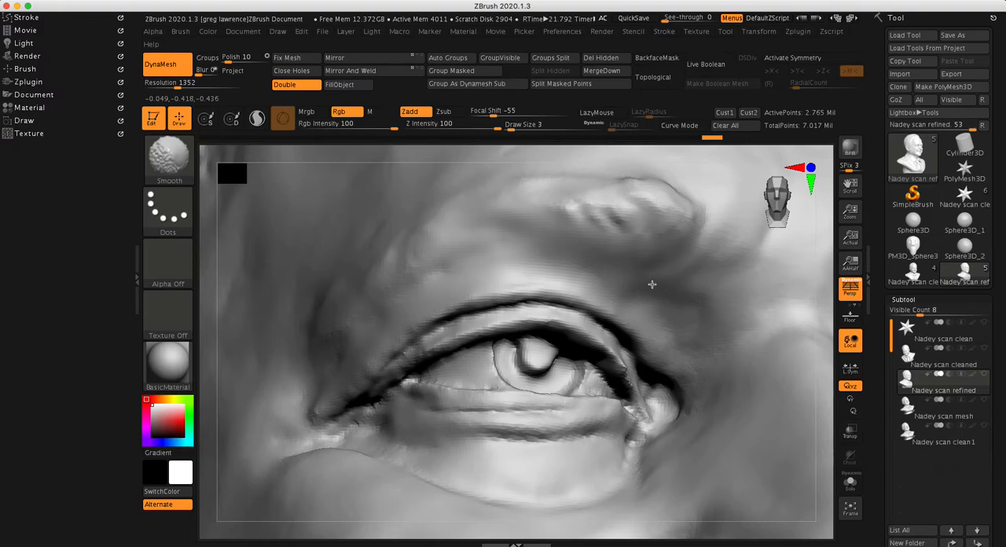
shift+drag(639, 322, 658, 338)
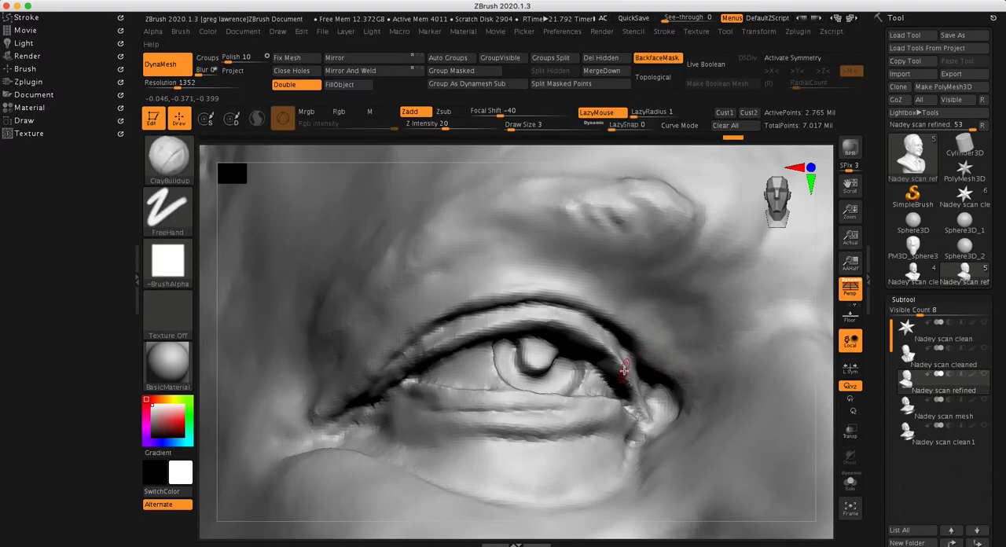
mouse_move(462, 309)
shift+mouse_down()
mouse_move(412, 339)
mouse_move(508, 300)
mouse_move(601, 307)
shift+mouse_up()
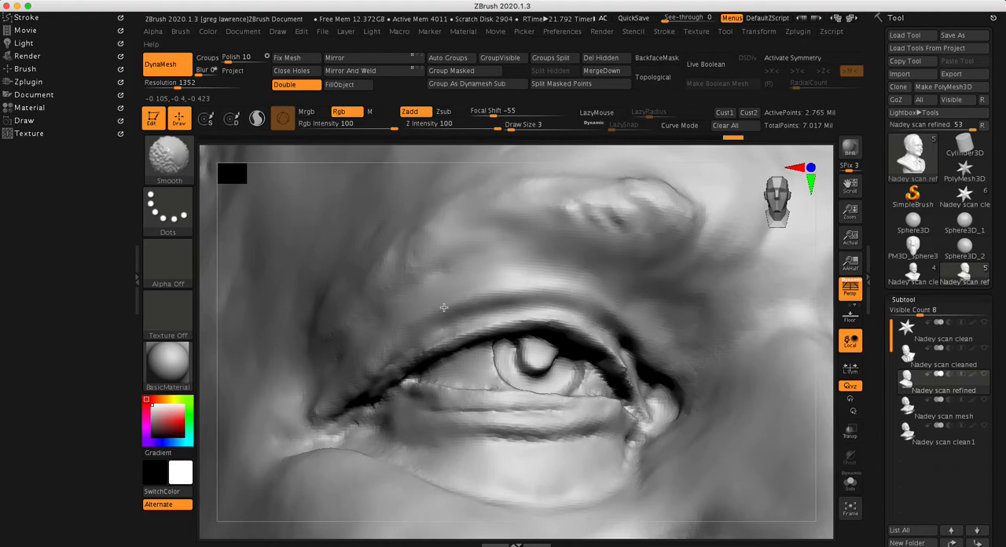
shift+drag(447, 306, 444, 307)
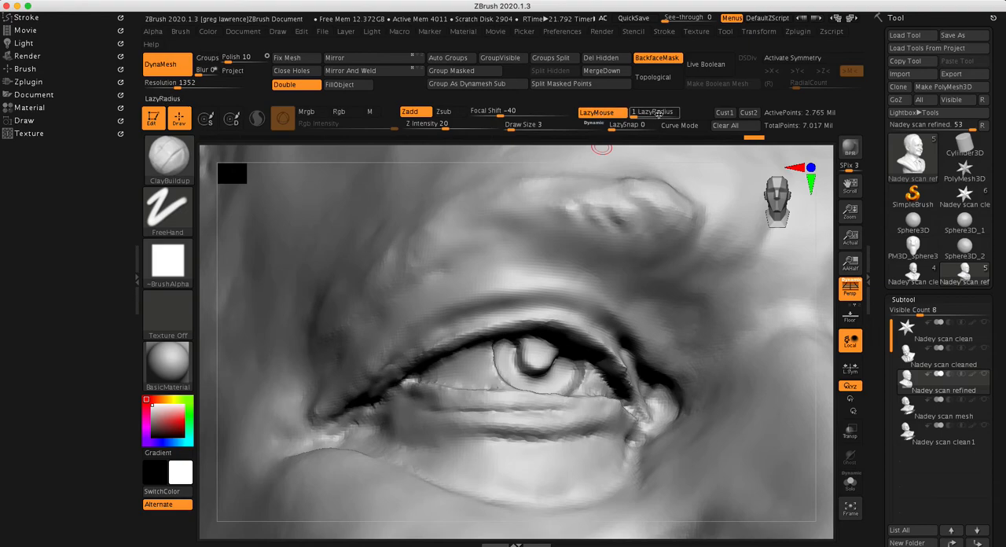
Step back through the undo history to remove the buildup and smoothing around the eye
drag(732, 141, 203, 178)
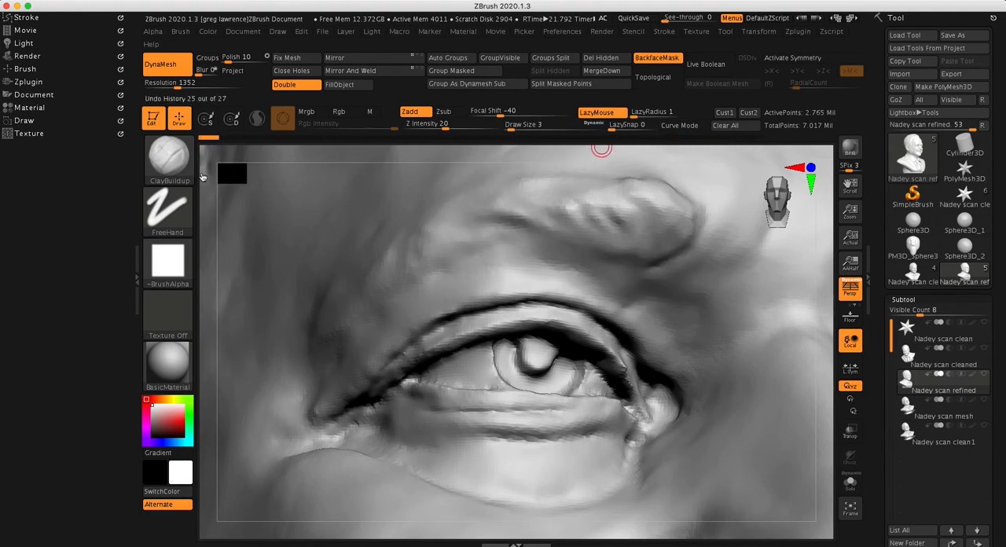
mouse_move(529, 286)
ctrl+right_down()
mouse_move(566, 216)
mouse_move(638, 278)
mouse_move(552, 240)
ctrl+right_up()
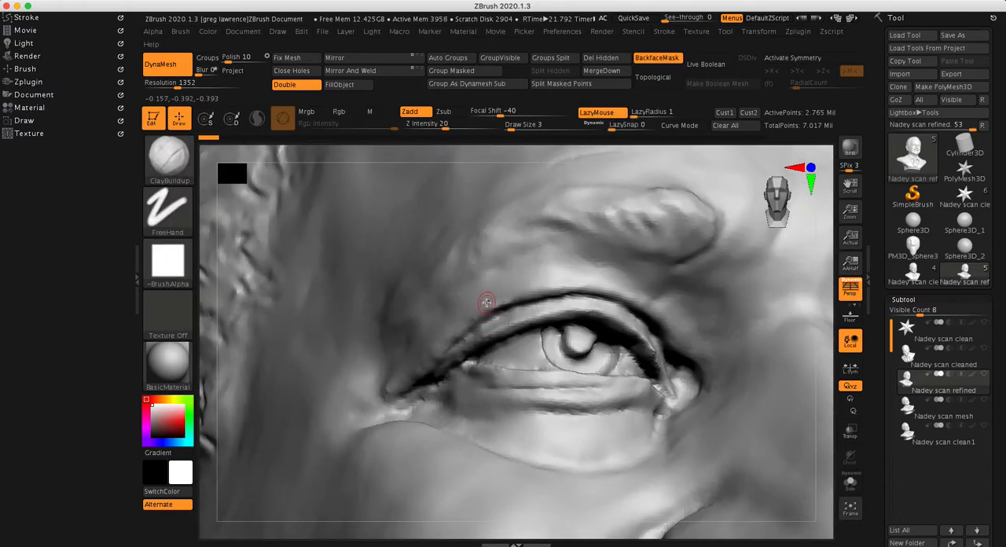
Switch to the DamStandard brush and set its draw size to 4
key(space)
drag(490, 301, 493, 302)
key(b)
key(d)
key(s)
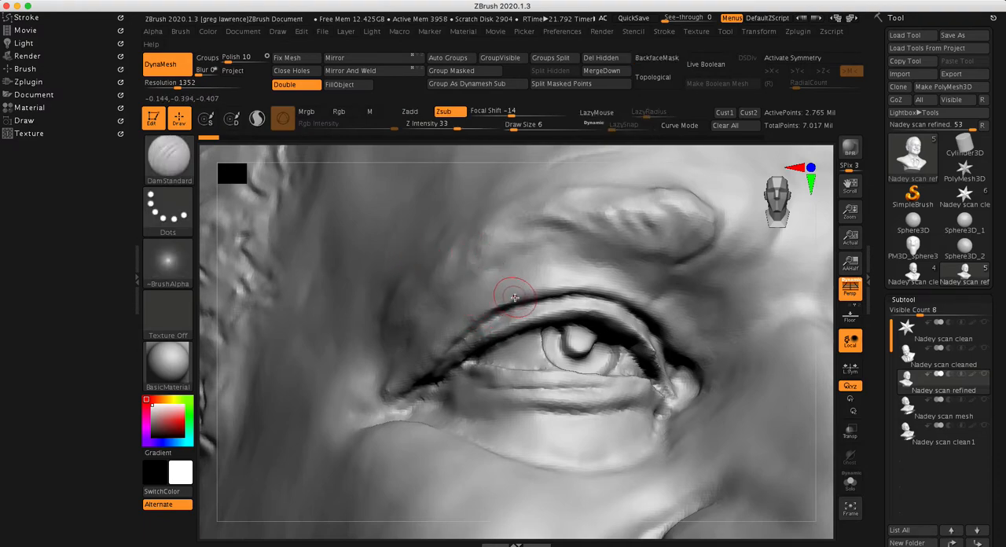
key(space)
key(ctrl)
Carve the upper eyelid crease with DamStandard strokes extending to the outer corner of the eye
ctrl+right_drag(569, 307, 603, 295)
drag(508, 298, 391, 386)
click(469, 361)
drag(424, 357, 346, 433)
drag(395, 385, 341, 429)
ctrl+right_drag(482, 368, 313, 341)
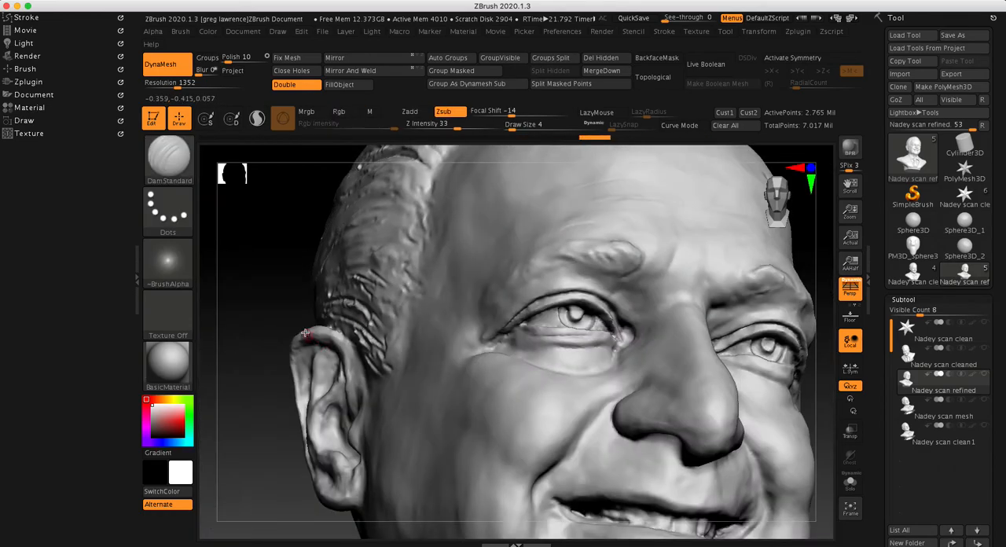
Check the carved eyelid from several angles and smooth the outer part of the upper eyelid crease
ctrl+right_drag(487, 303, 316, 349)
mouse_move(690, 317)
mouse_down()
mouse_move(714, 339)
mouse_move(690, 362)
mouse_move(691, 301)
mouse_move(653, 274)
mouse_move(642, 280)
mouse_move(653, 338)
mouse_move(694, 364)
mouse_move(555, 311)
mouse_up()
ctrl+right_drag(797, 290, 777, 295)
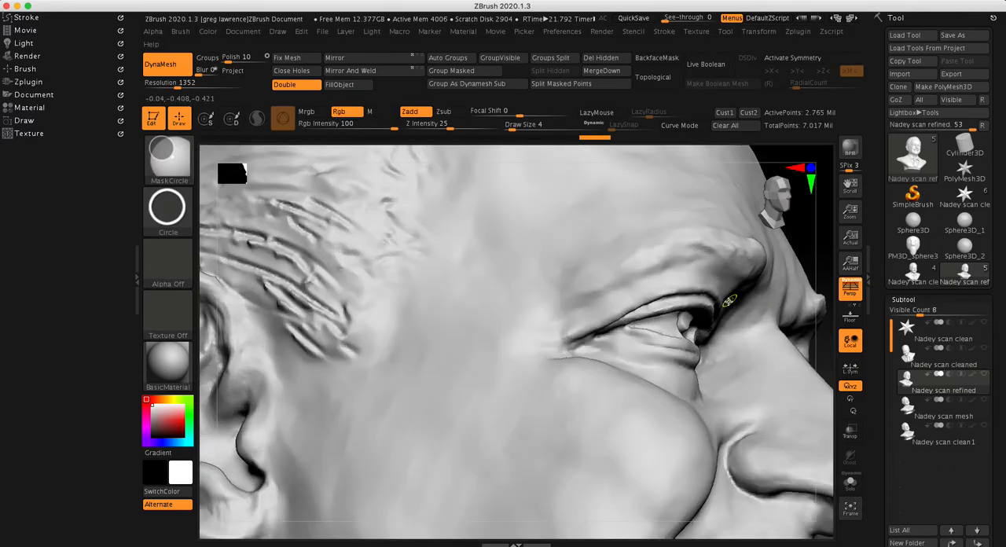
alt+right_drag(778, 240, 652, 262)
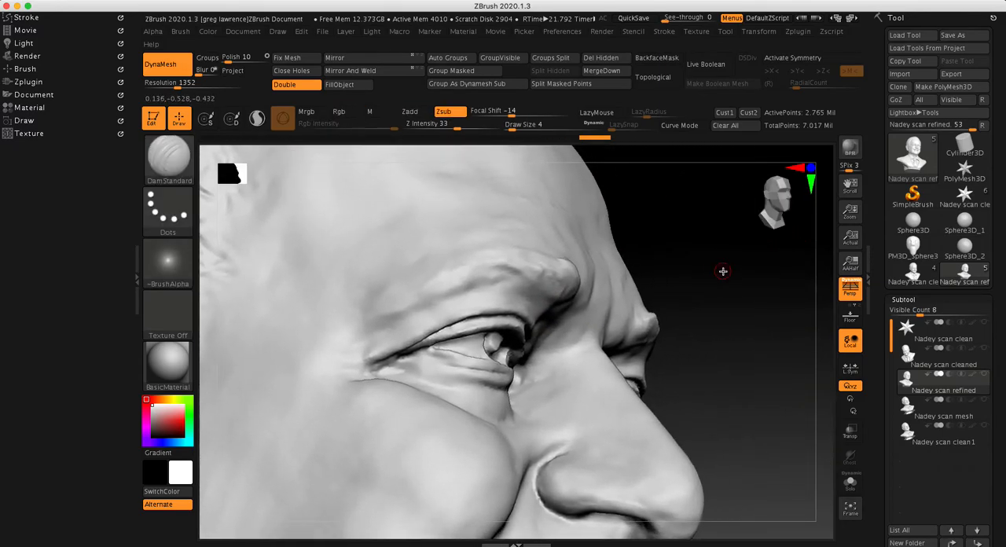
right_drag(721, 272, 607, 248)
key(shift)
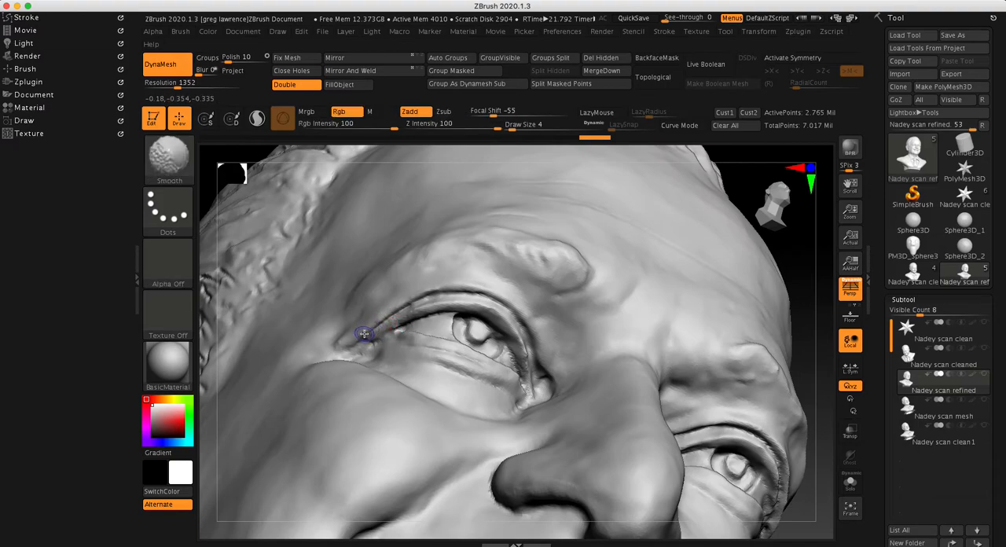
mouse_move(368, 329)
shift+mouse_down()
mouse_move(404, 307)
mouse_move(459, 300)
mouse_move(358, 333)
mouse_move(447, 295)
shift+mouse_up()
shift+drag(382, 312, 460, 284)
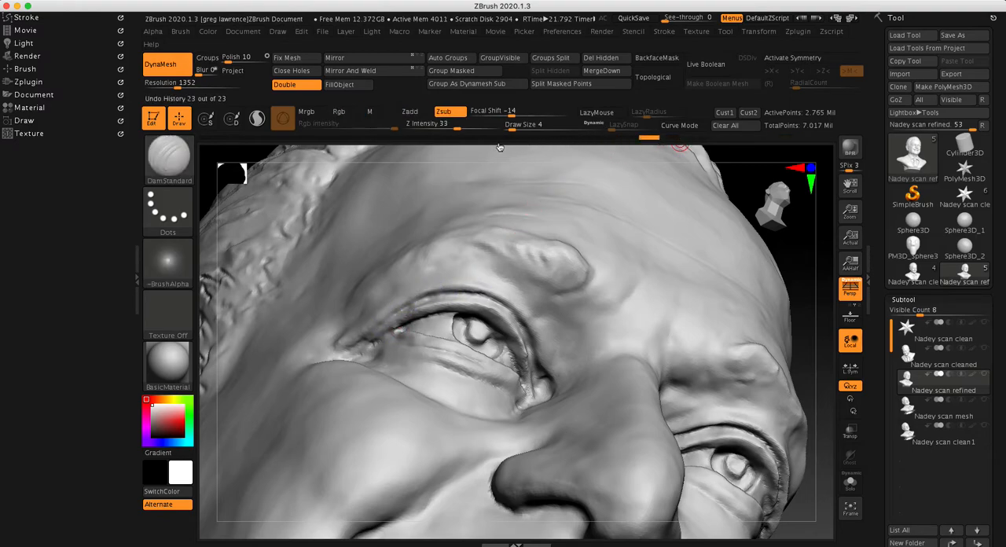
Undo the carving and smoothing strokes on the eyelid
key(ctrl+z)
key(ctrl+z)
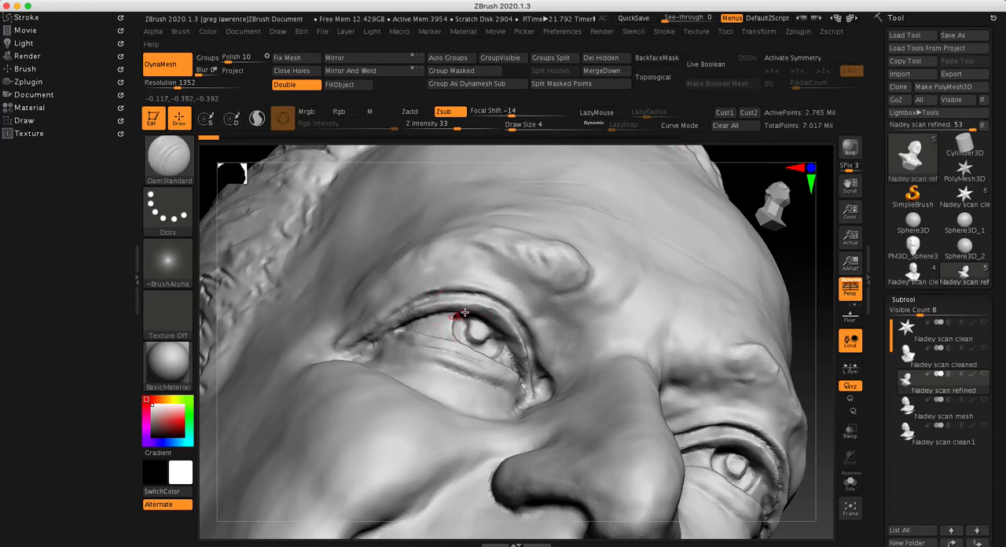
ctrl+right_drag(458, 260, 496, 289)
Examine the face and overall likeness of the bust from the full front view
drag(730, 298, 698, 307)
ctrl+right_drag(668, 295, 714, 299)
drag(714, 298, 700, 328)
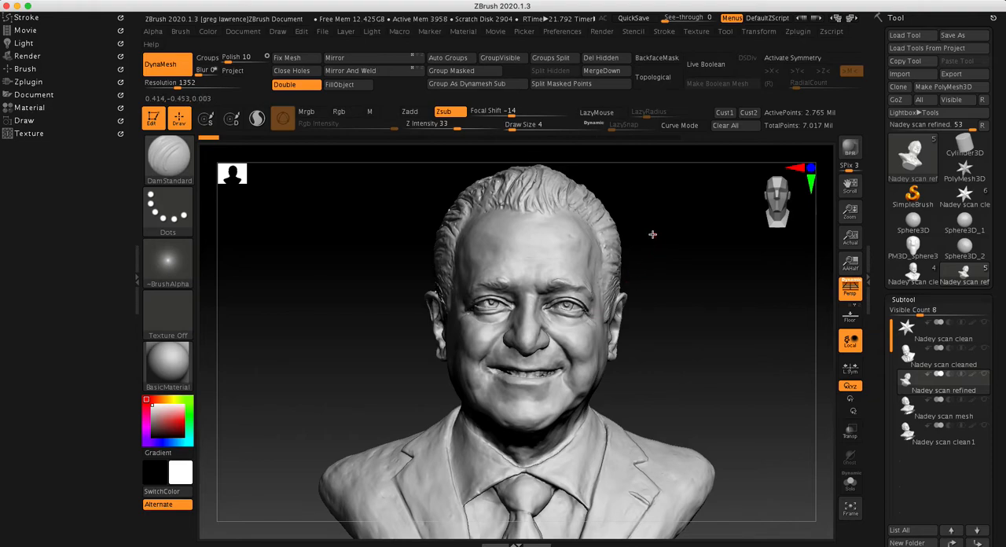
key(ctrl)
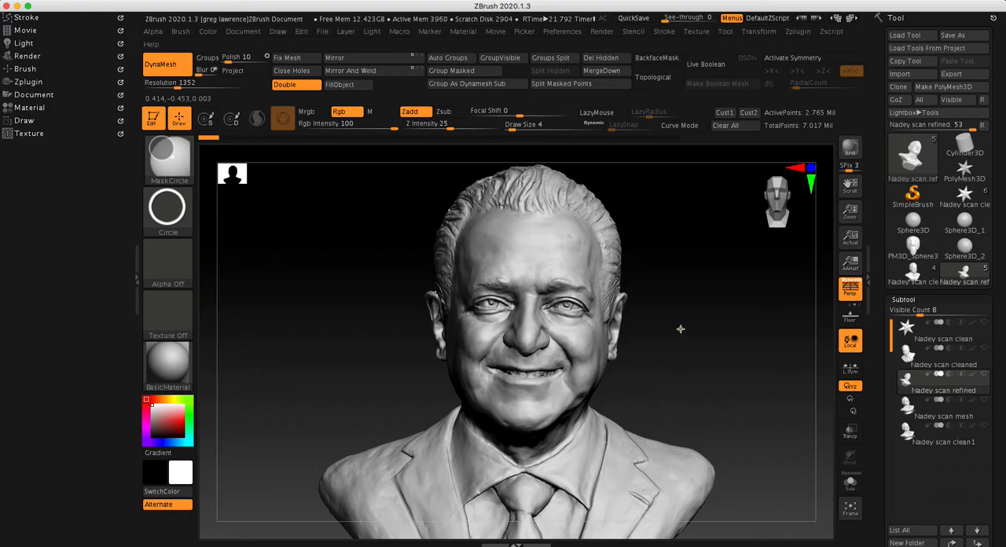
ctrl+right_drag(692, 301, 673, 307)
right_drag(703, 371, 699, 302)
mouse_move(571, 304)
ctrl+right_down()
mouse_move(710, 302)
mouse_move(656, 333)
mouse_move(678, 318)
ctrl+right_up()
key(ctrl)
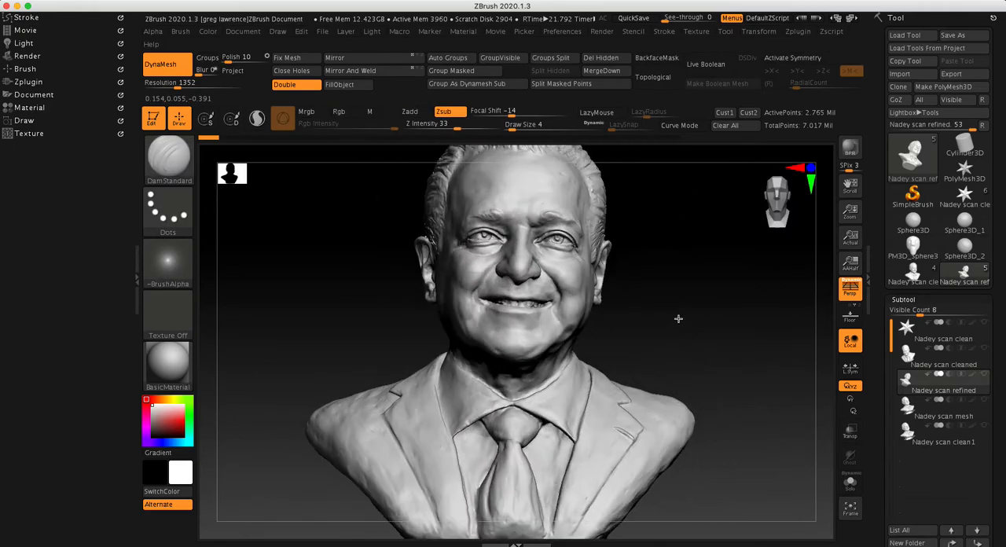
Examine the suit jacket, collar and tie of the bust from the front and from three-quarter angles
ctrl+right_drag(582, 349, 539, 348)
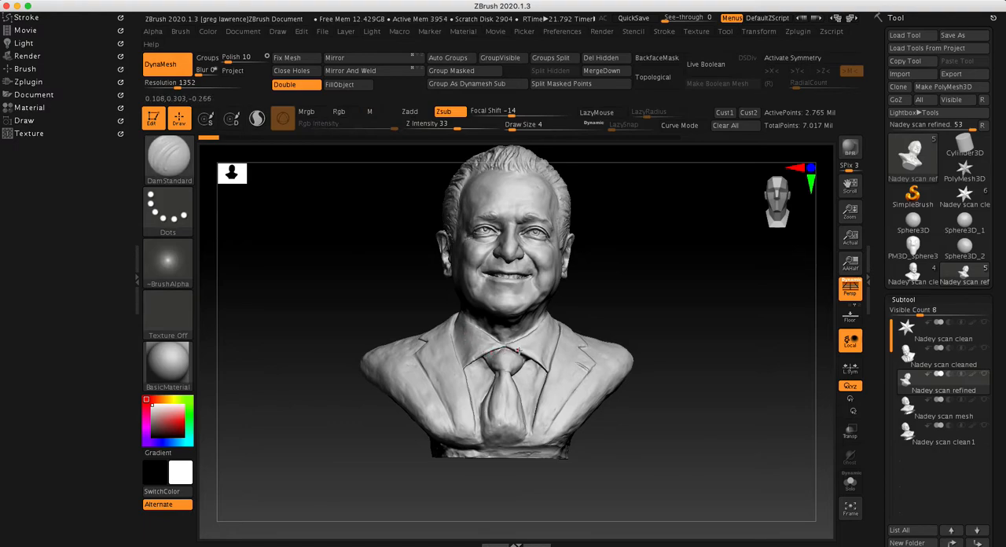
right_drag(723, 305, 681, 326)
mouse_move(494, 396)
ctrl+right_down()
mouse_move(571, 401)
mouse_move(629, 354)
ctrl+right_up()
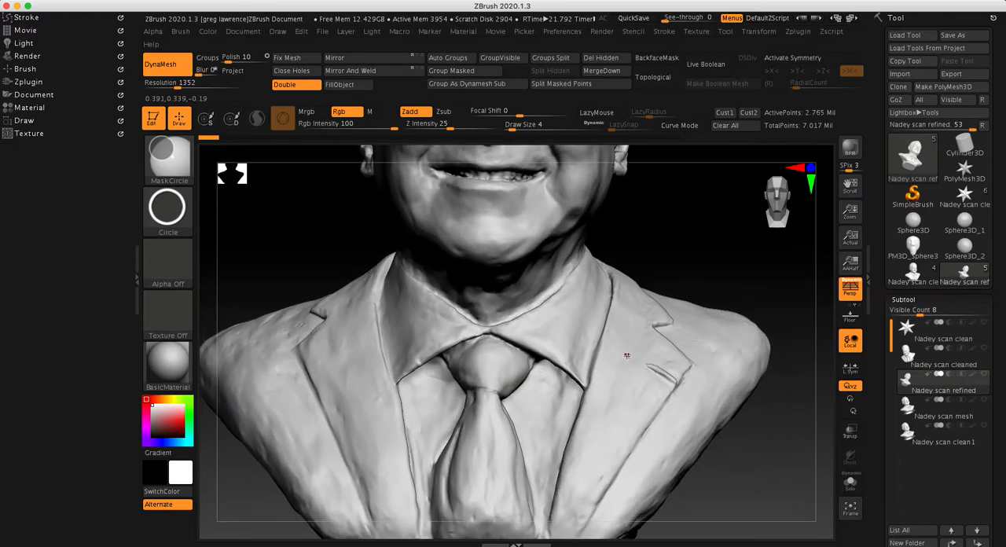
alt+right_drag(773, 437, 668, 210)
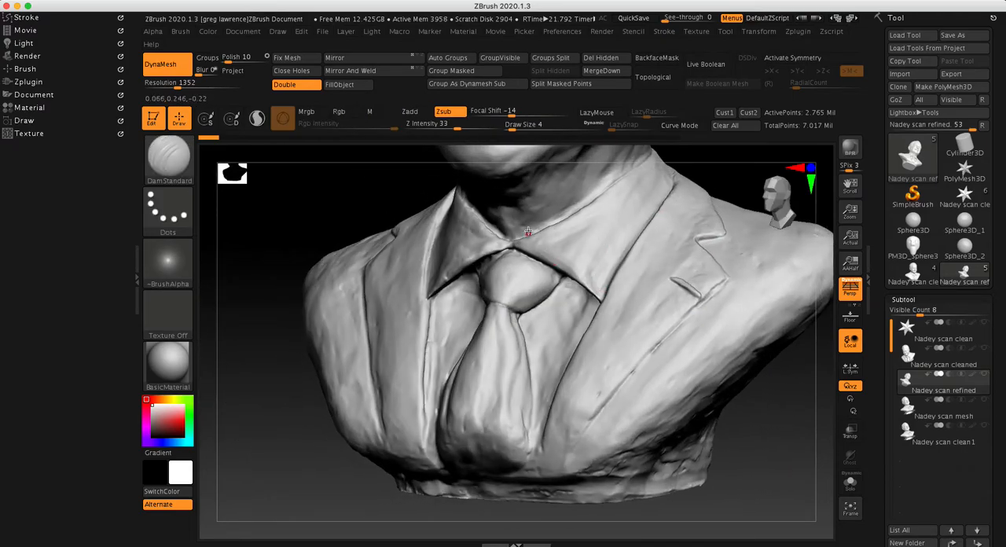
ctrl+right_drag(502, 255, 406, 249)
mouse_move(716, 179)
alt+right_down()
mouse_move(662, 315)
mouse_move(687, 272)
mouse_move(665, 290)
mouse_move(680, 290)
mouse_move(578, 365)
mouse_move(681, 291)
mouse_move(687, 256)
mouse_move(677, 269)
alt+right_up()
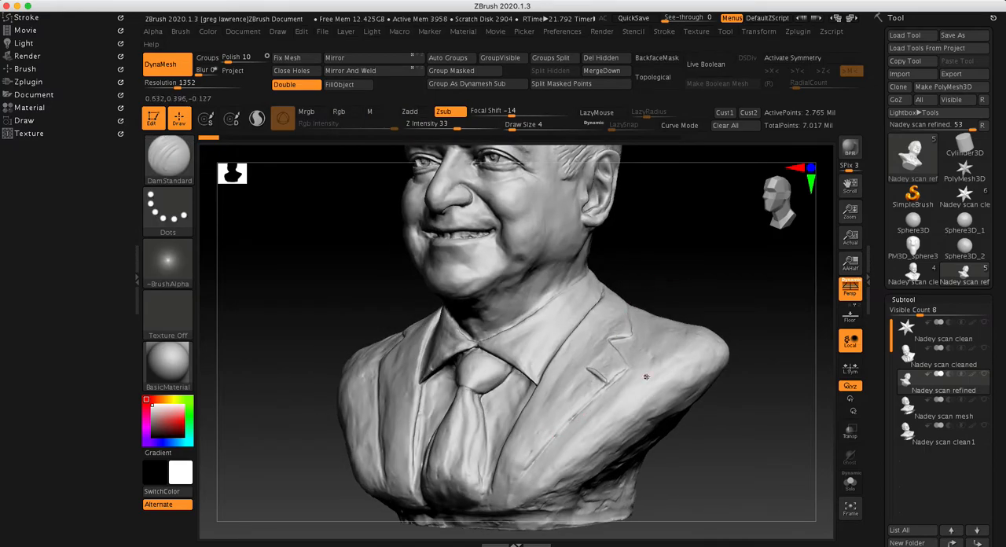
alt+right_drag(723, 461, 692, 398)
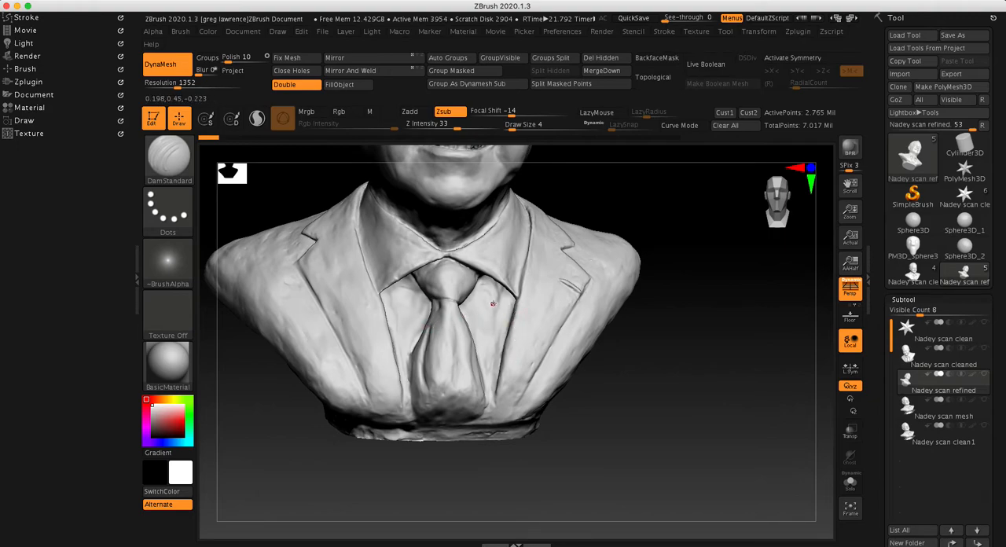
right_drag(680, 359, 509, 295)
Set the draw size to 29, choose MaskPen as the masking brush and mask the middle of the tie knot
right_click(497, 275)
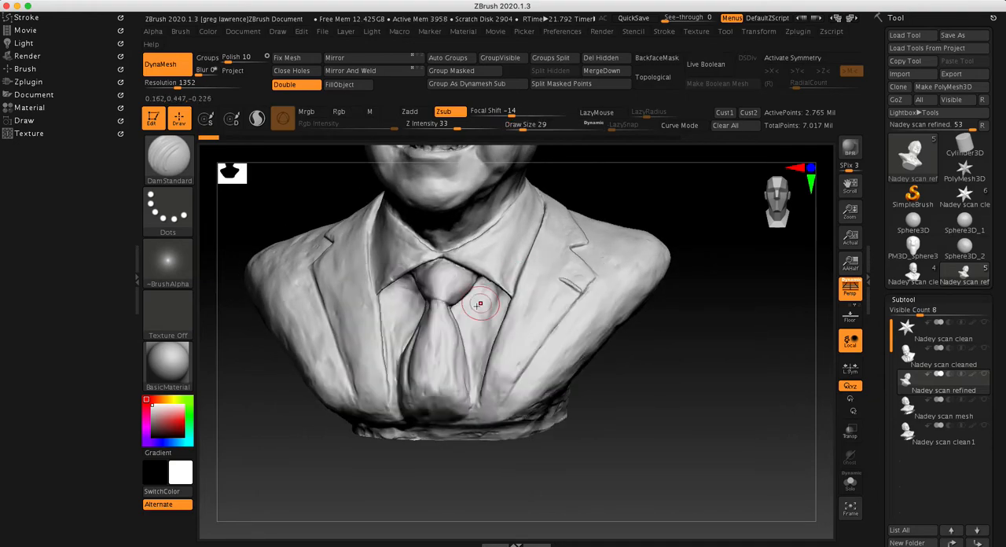
key(ctrl)
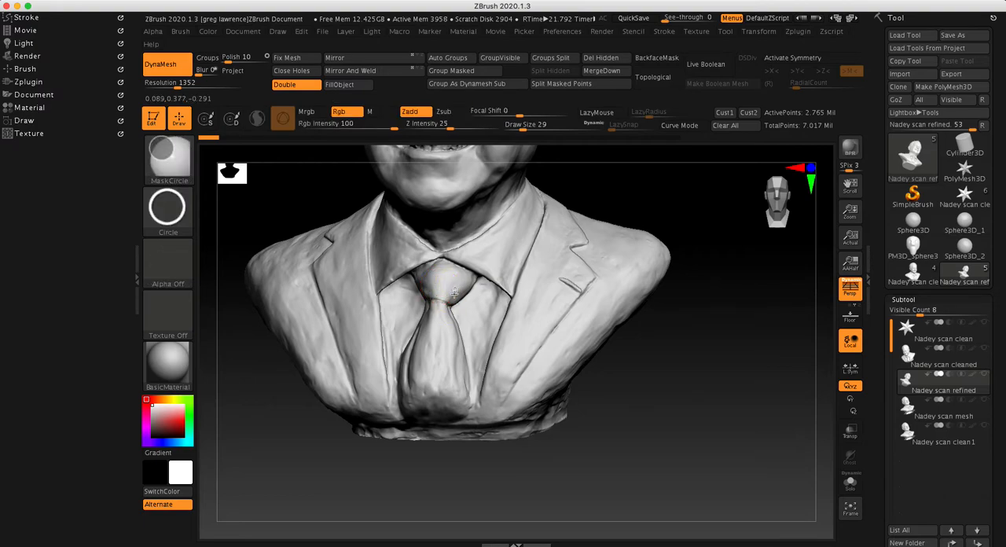
click(169, 160)
ctrl+click(287, 169)
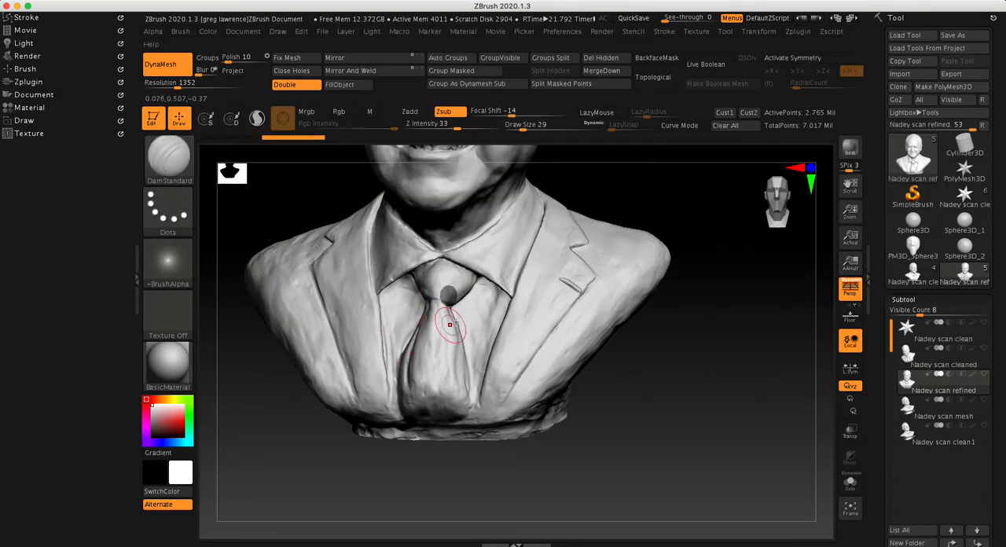
mouse_move(450, 287)
ctrl+mouse_down()
mouse_move(444, 295)
mouse_move(451, 288)
ctrl+mouse_up()
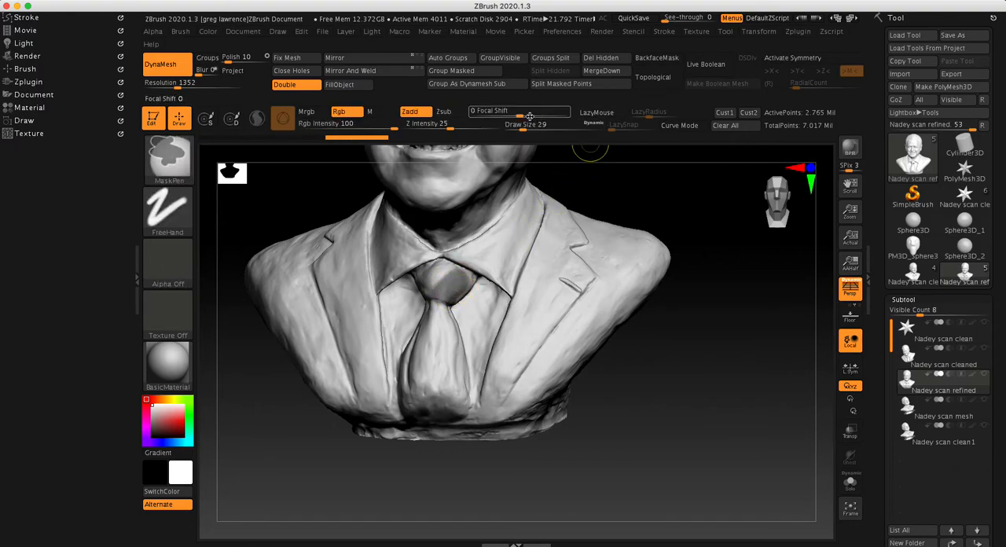
Set the mask brush to focal shift -64 and draw size 14, and mask the tie knot out to its edges
mouse_move(518, 113)
mouse_down()
mouse_move(489, 119)
mouse_move(518, 128)
mouse_up()
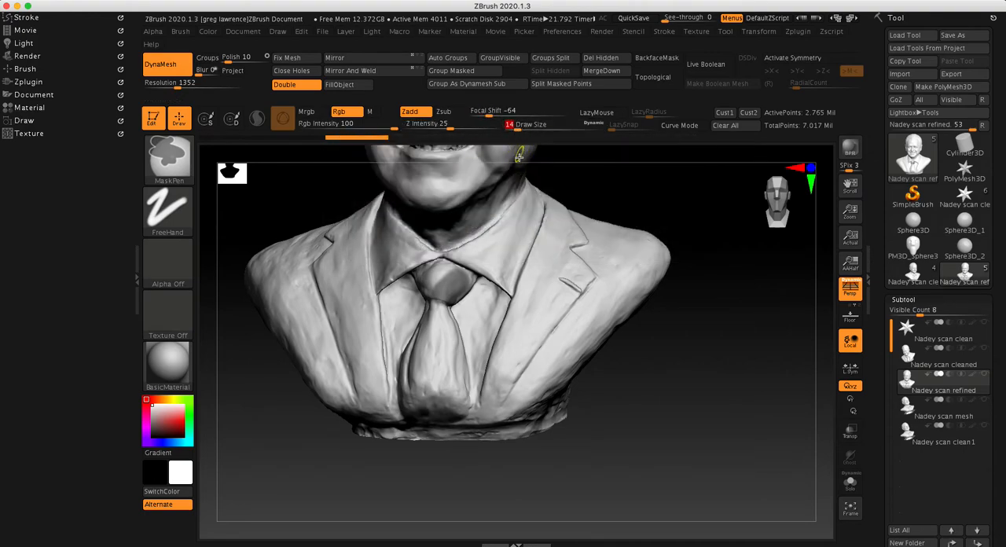
ctrl+drag(451, 283, 438, 282)
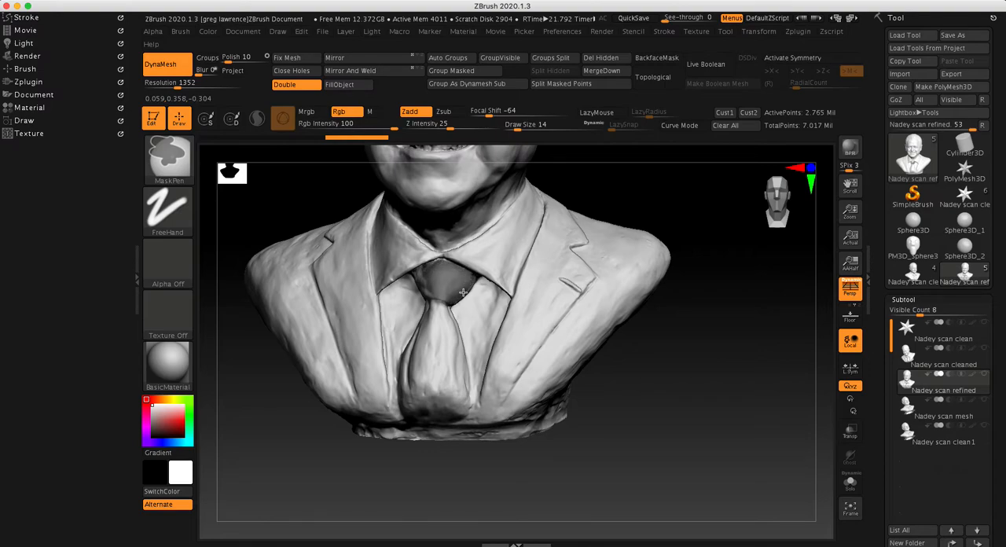
ctrl+drag(471, 278, 456, 299)
Mask the body of the tie from below the knot down to its lower end with the MaskPen brush
drag(653, 343, 578, 323)
mouse_move(451, 303)
ctrl+mouse_down()
mouse_move(429, 352)
mouse_move(433, 368)
ctrl+mouse_up()
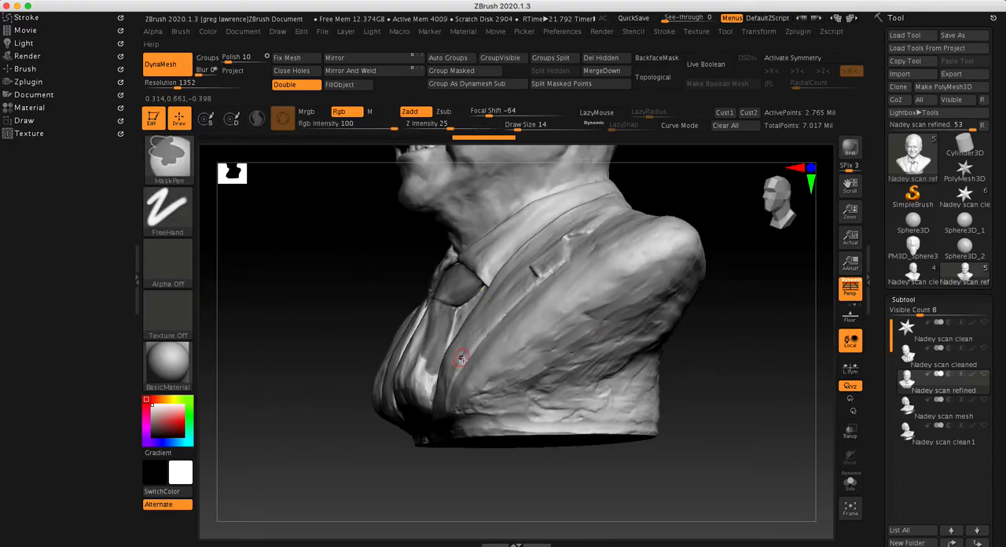
mouse_move(331, 346)
mouse_down()
mouse_move(332, 362)
mouse_move(354, 360)
mouse_up()
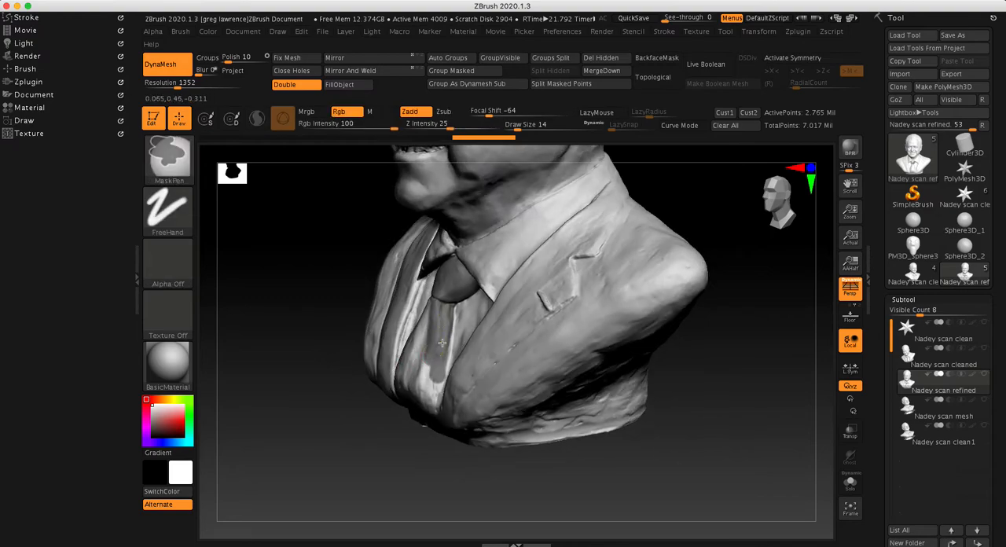
ctrl+drag(437, 381, 433, 363)
drag(369, 428, 430, 281)
mouse_move(396, 357)
ctrl+mouse_down()
mouse_move(393, 402)
mouse_move(407, 360)
mouse_move(415, 401)
mouse_move(433, 407)
mouse_move(416, 360)
mouse_move(424, 334)
ctrl+mouse_up()
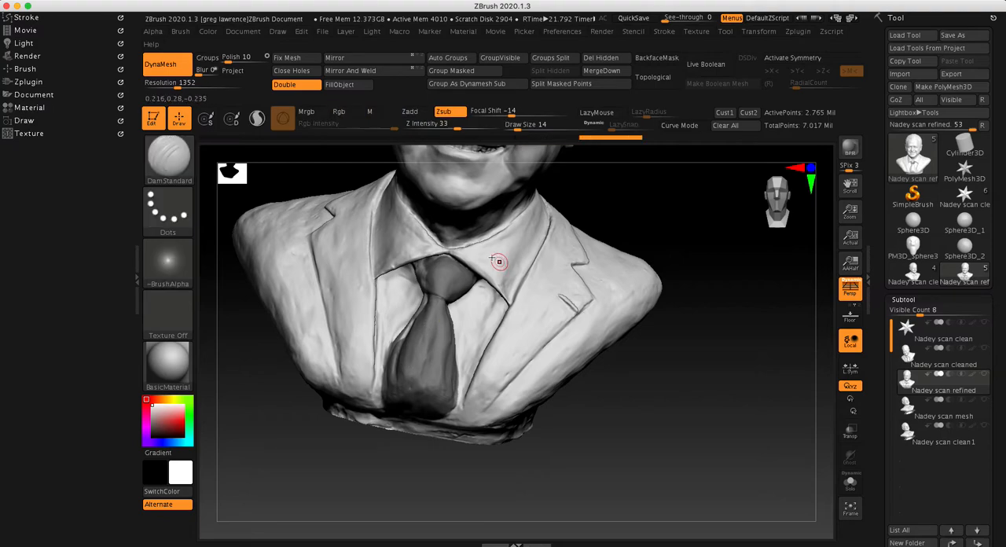
Extend the mask over the uncovered side edge of the tie and around its bottom edge
mouse_move(617, 199)
mouse_down()
mouse_move(631, 202)
mouse_move(441, 269)
mouse_up()
key(ctrl)
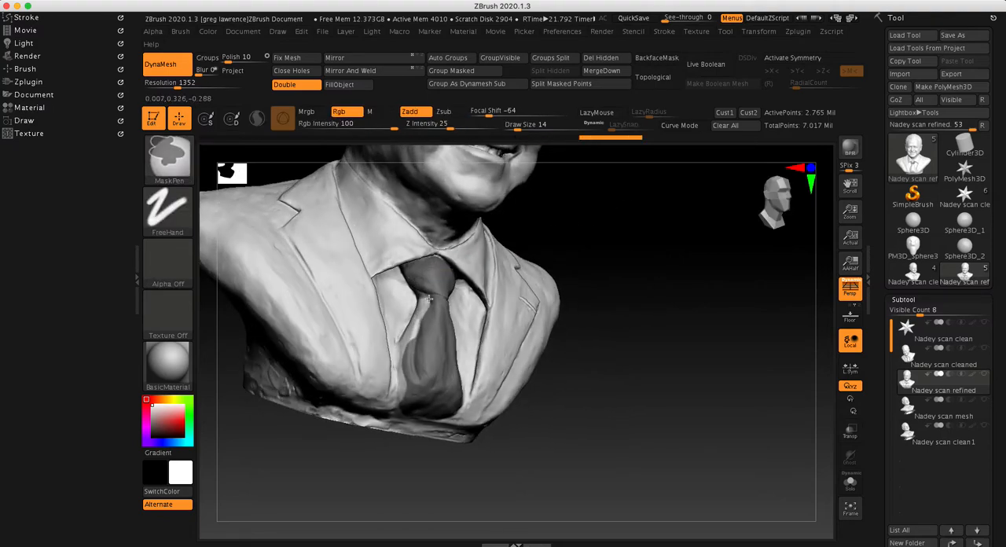
ctrl+drag(407, 344, 399, 399)
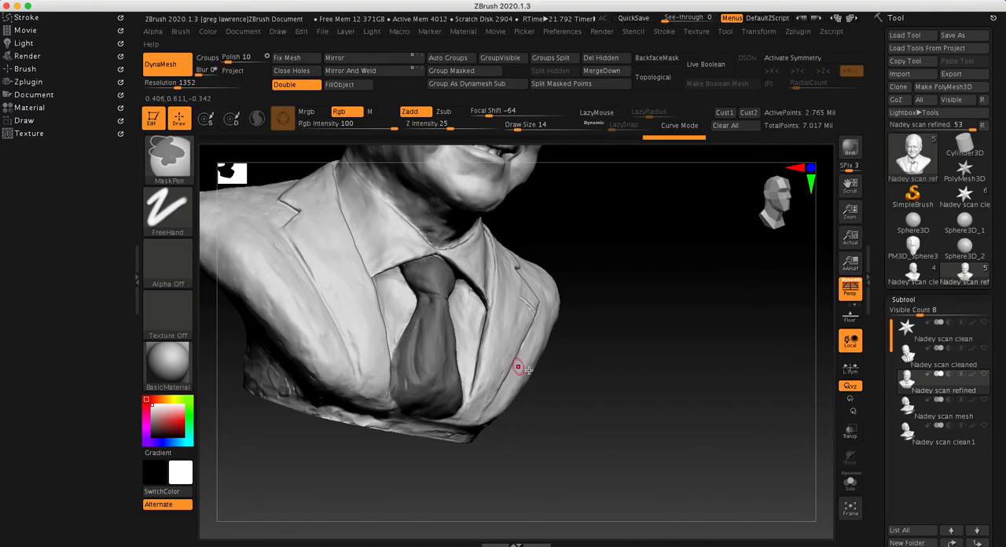
mouse_move(561, 372)
mouse_down()
mouse_move(595, 404)
mouse_move(417, 359)
mouse_up()
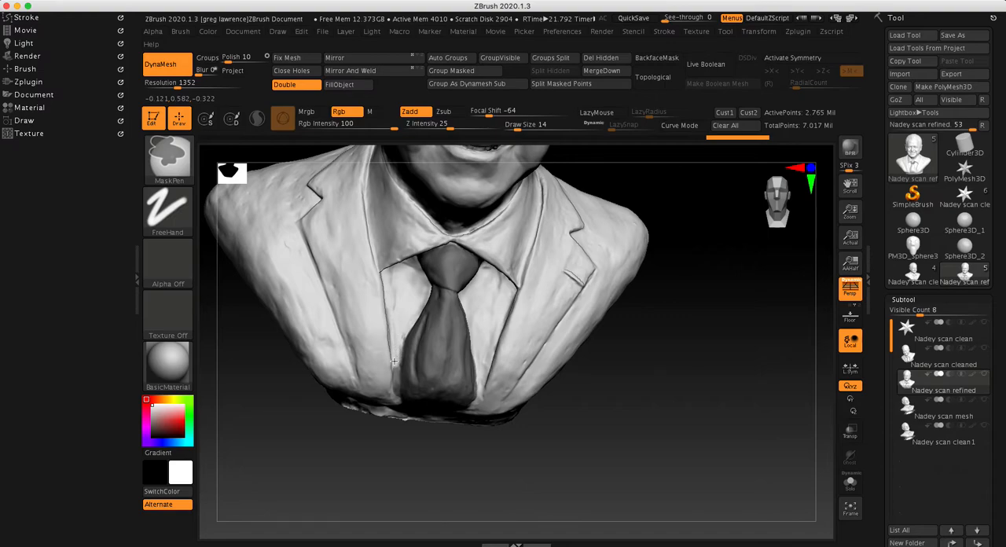
drag(579, 438, 555, 334)
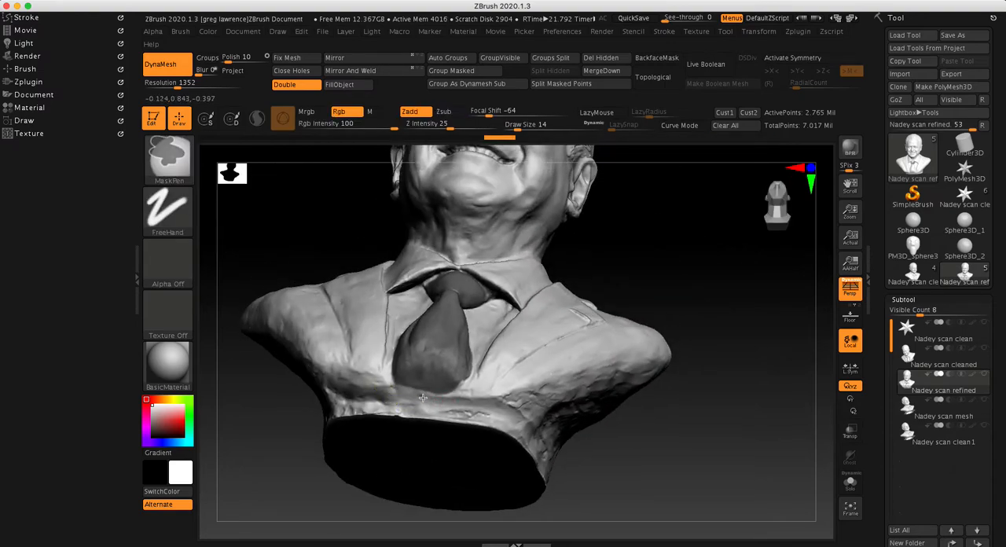
Turn the masked tie into its own polygroup with Group Masked and clear the mask from the bust
mouse_move(739, 299)
mouse_down()
mouse_move(747, 298)
mouse_move(714, 292)
mouse_move(696, 341)
mouse_up()
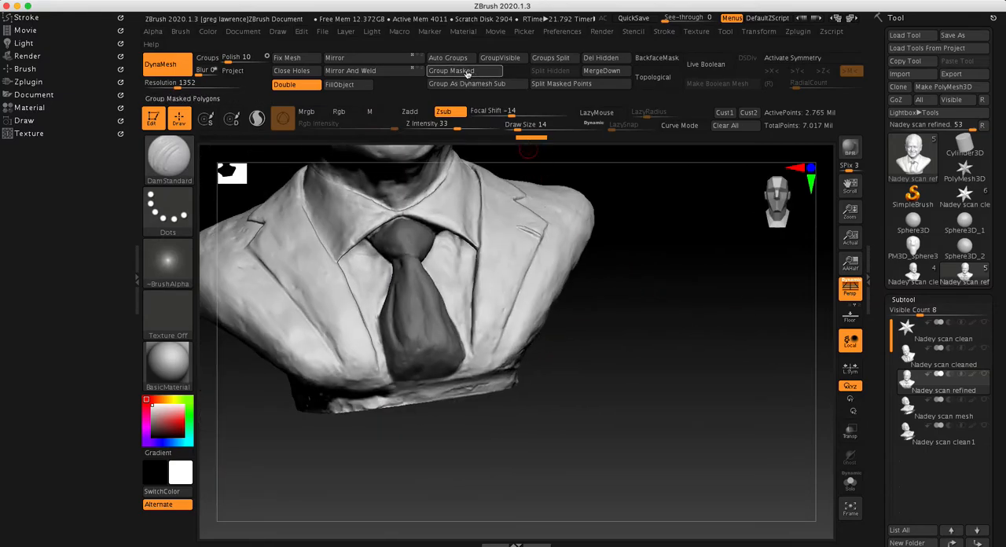
click(468, 73)
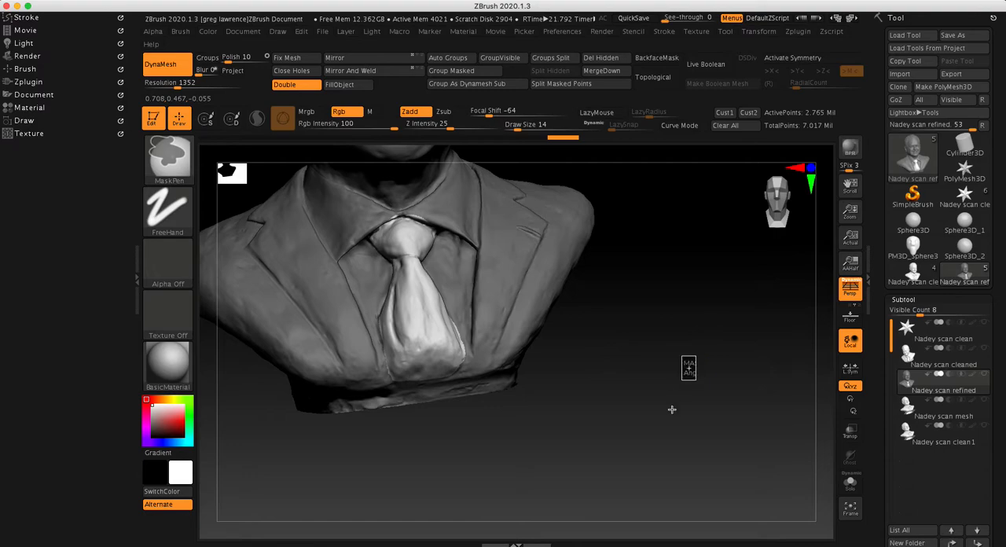
ctrl+click(673, 407)
alt+drag(670, 295, 717, 381)
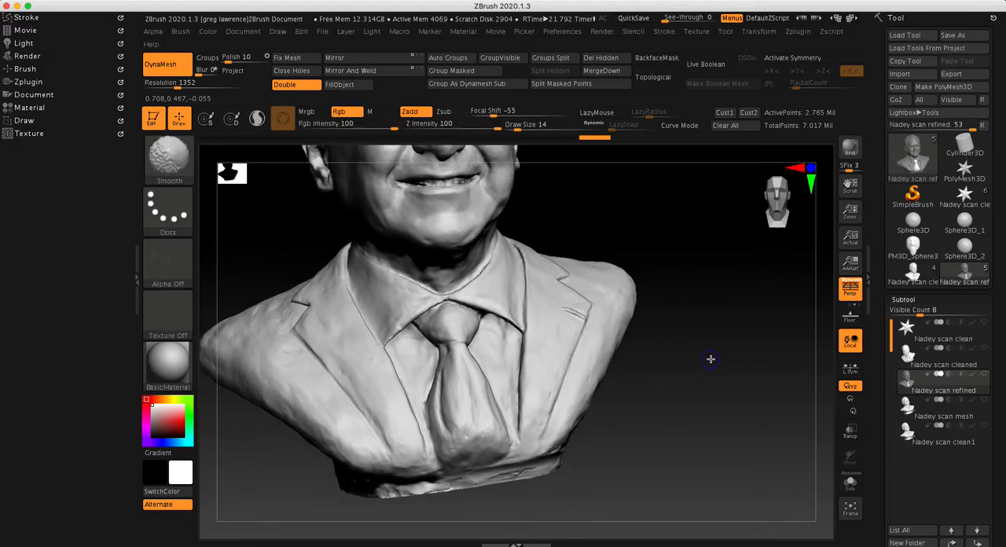
Turn on the polyframe display and isolate the tie polygroup
key(shift+f)
mouse_move(680, 309)
ctrl+right_down()
mouse_move(570, 312)
mouse_move(618, 316)
ctrl+right_up()
drag(626, 338, 517, 401)
ctrl+shift+click(448, 439)
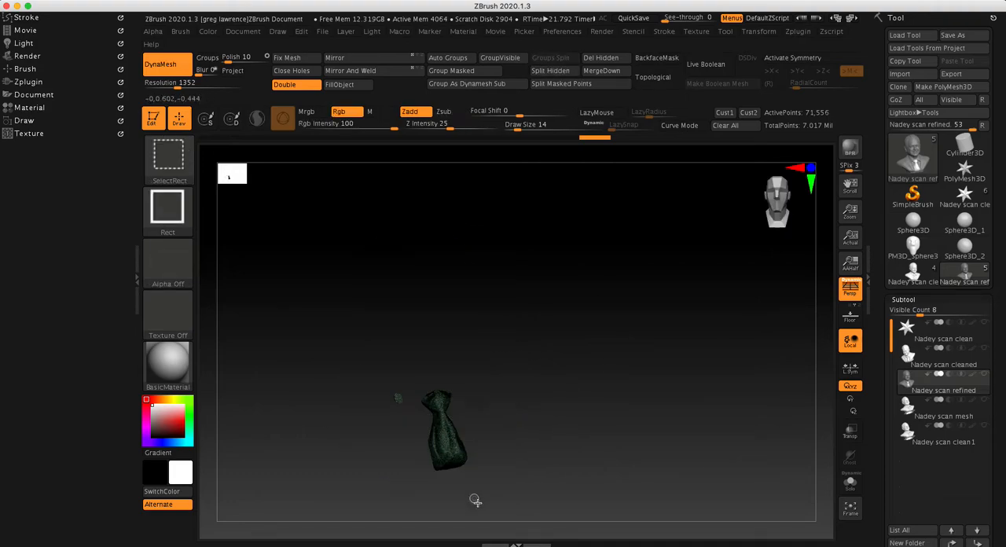
mouse_move(472, 514)
mouse_down()
mouse_move(610, 413)
mouse_move(577, 427)
mouse_move(566, 395)
mouse_move(559, 412)
mouse_move(618, 438)
mouse_move(628, 465)
mouse_move(588, 364)
mouse_move(605, 348)
mouse_up()
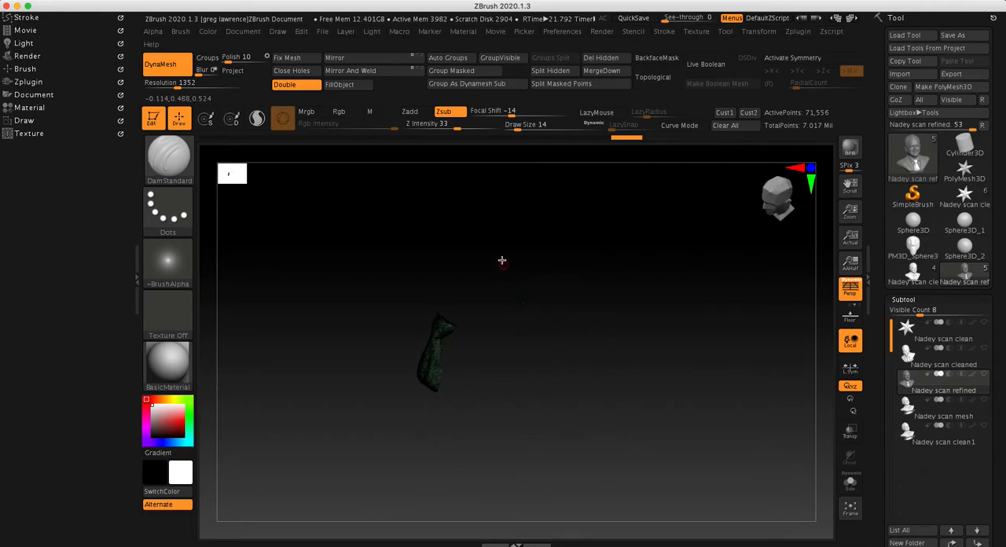
Regroup the isolated tie so that it stands alone, without the stray patch beside it
click(309, 63)
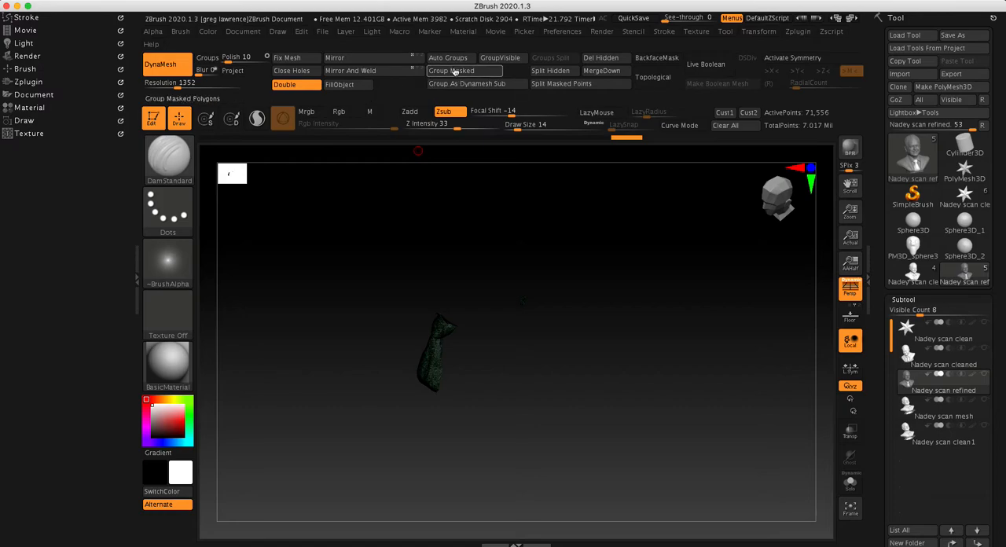
ctrl+shift+drag(561, 253, 505, 364)
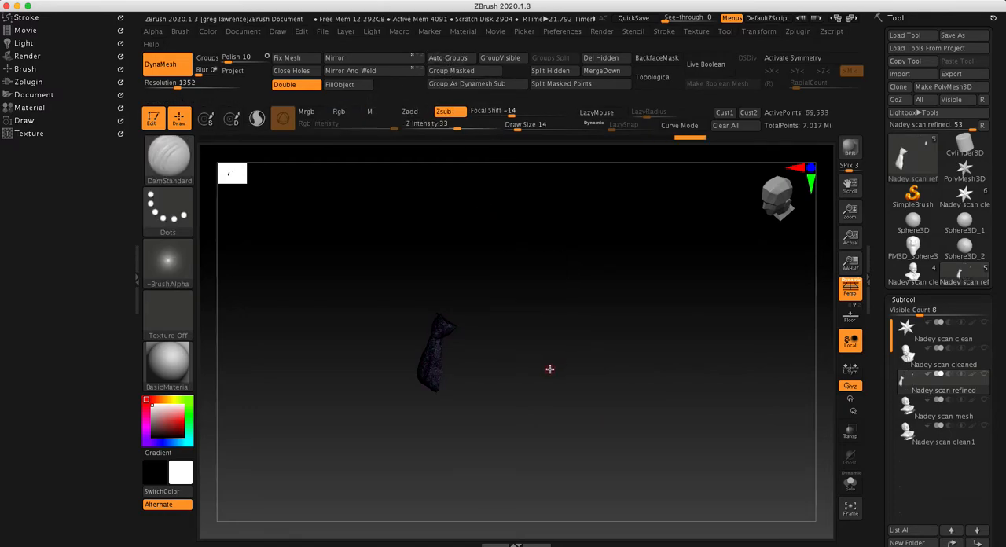
drag(638, 409, 639, 359)
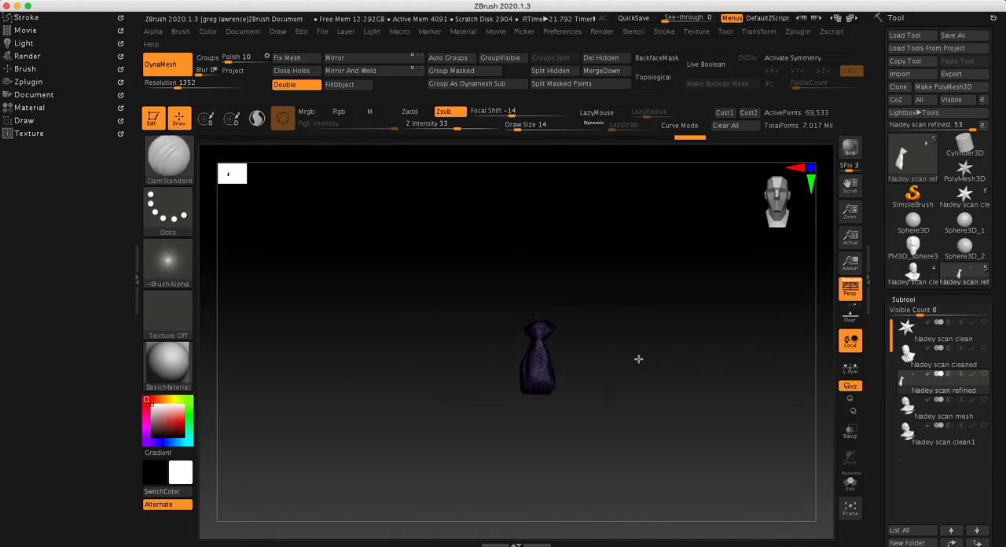
Invert the visibility to show the bust without the tie and group all of it as one polygroup
ctrl+shift+click(660, 422)
mouse_move(733, 375)
mouse_down()
mouse_move(492, 399)
mouse_move(631, 363)
mouse_up()
key(ctrl)
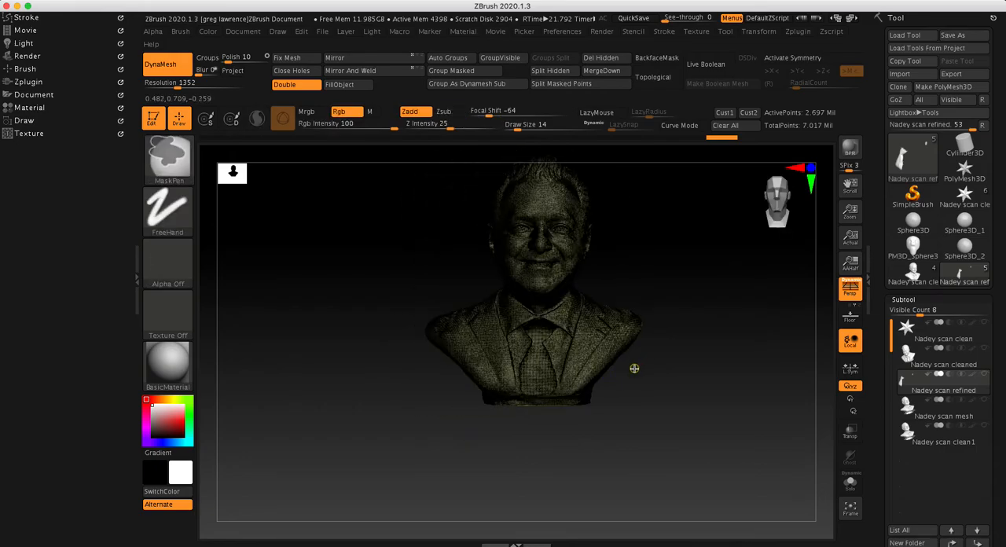
key(ctrl+w)
Invert the visibility back to the tie alone and turn off the polyframe display
mouse_move(672, 247)
alt+mouse_down()
mouse_move(599, 301)
mouse_move(626, 303)
mouse_move(636, 290)
alt+mouse_up()
mouse_move(730, 308)
ctrl+shift+mouse_down()
mouse_move(680, 422)
mouse_move(542, 415)
mouse_move(652, 403)
mouse_move(689, 372)
ctrl+shift+mouse_up()
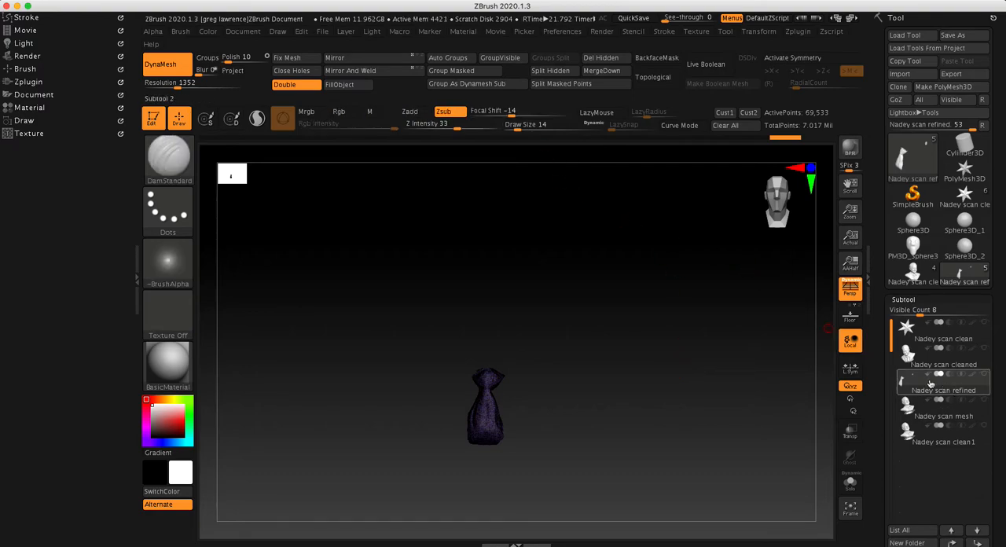
key(shift+f)
mouse_move(704, 388)
mouse_down()
mouse_move(698, 420)
mouse_move(701, 403)
mouse_up()
Show the cleaned scan subtool together with the isolated tie to compare them, and hide it again
mouse_move(926, 390)
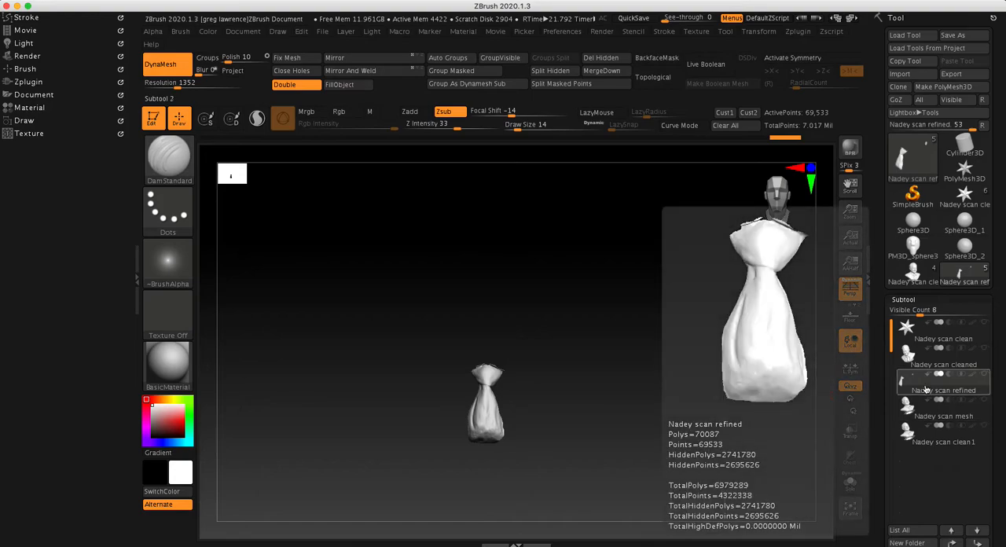
mouse_move(916, 363)
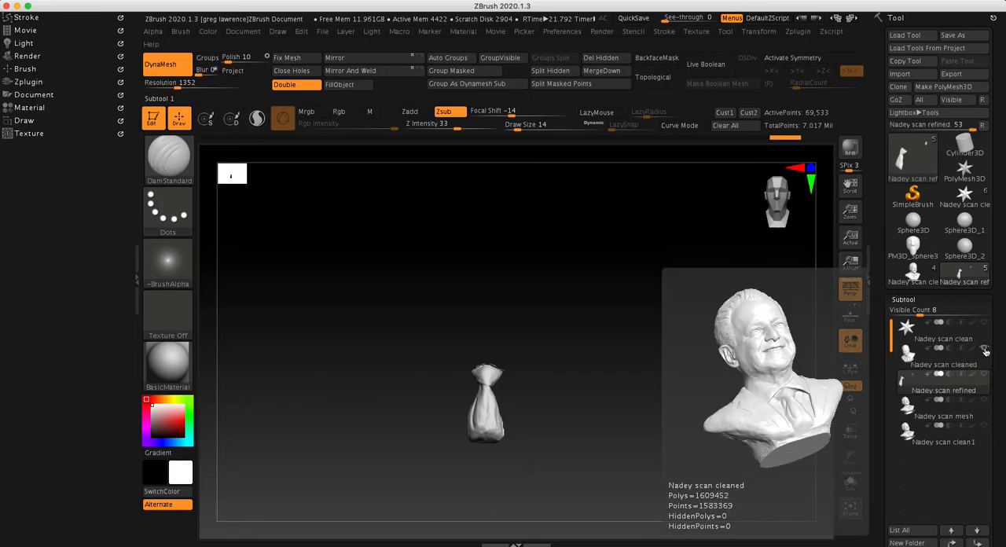
click(986, 351)
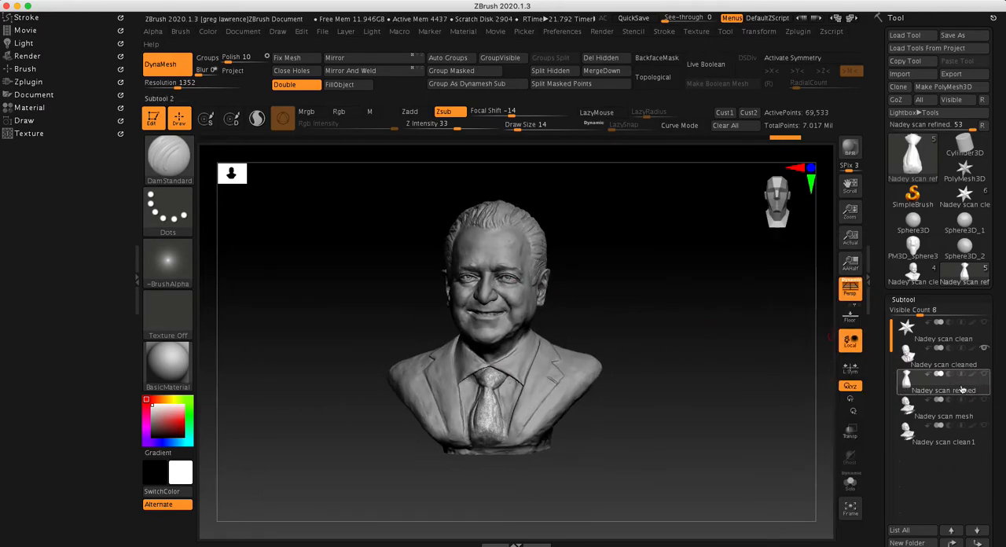
mouse_move(964, 389)
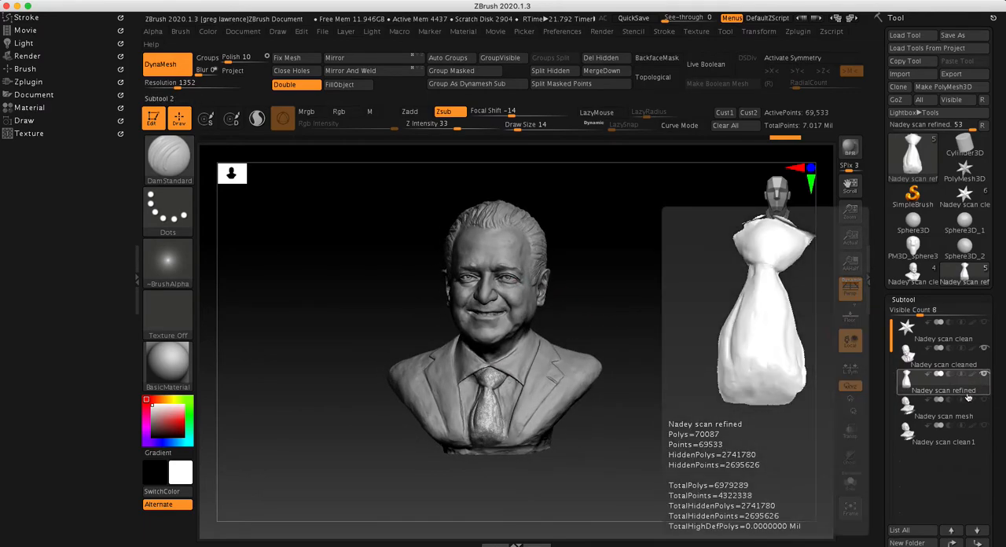
click(985, 350)
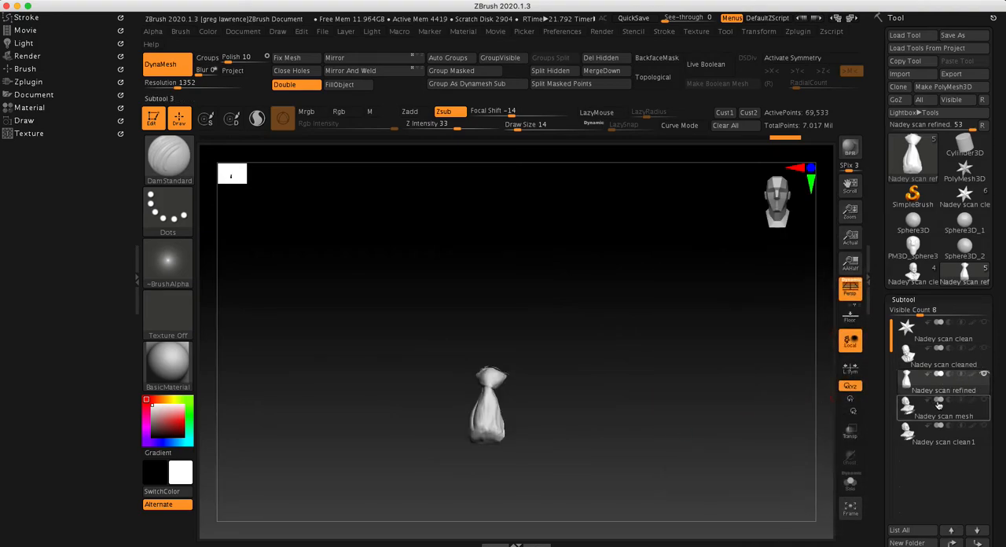
Switch through the cleaned, mesh and clean1 scan subtools to compare the earlier versions of the bust
click(938, 358)
click(938, 358)
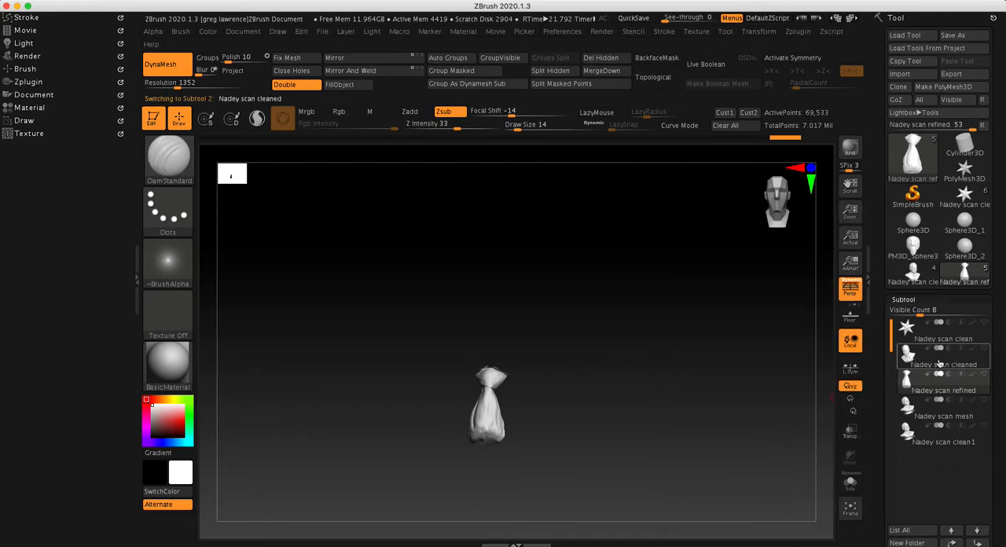
mouse_move(933, 421)
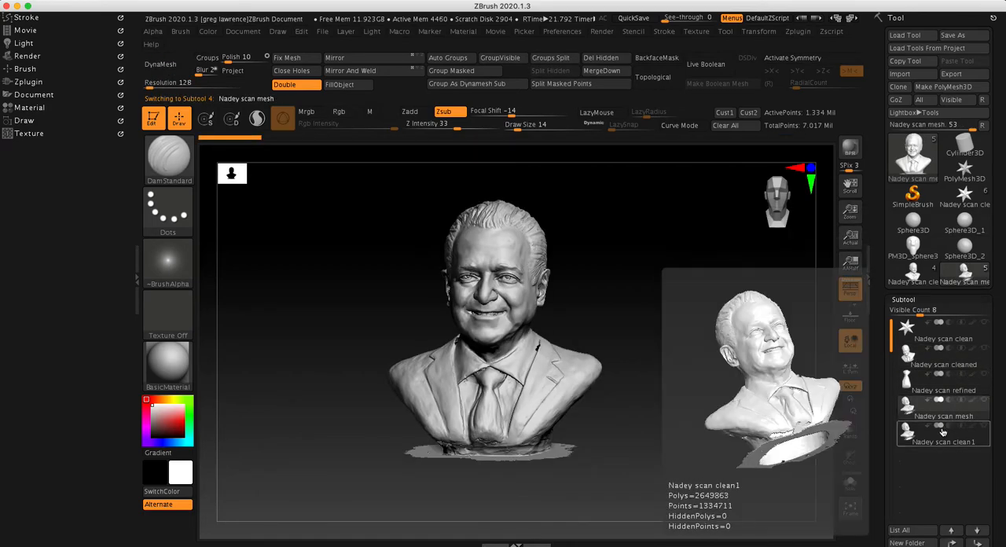
click(946, 442)
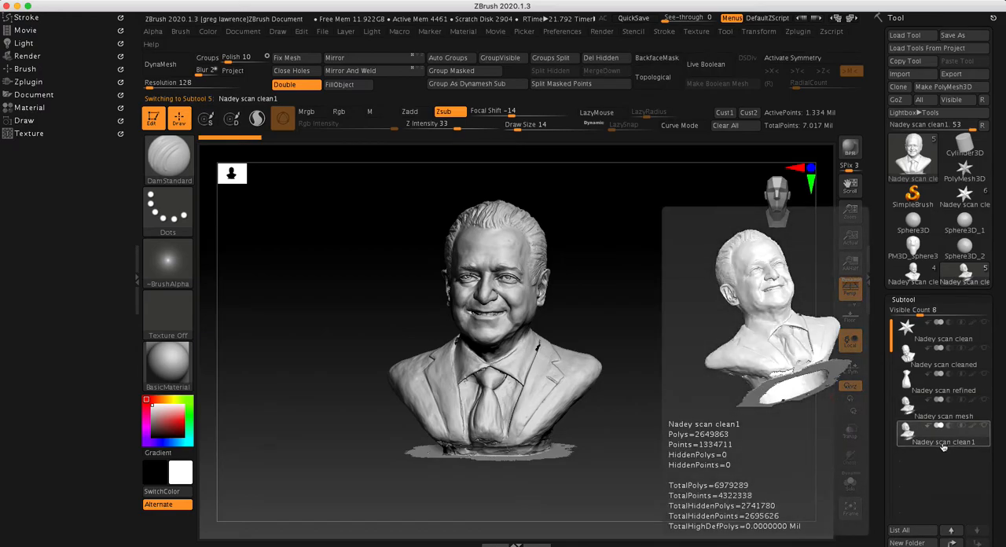
mouse_move(941, 364)
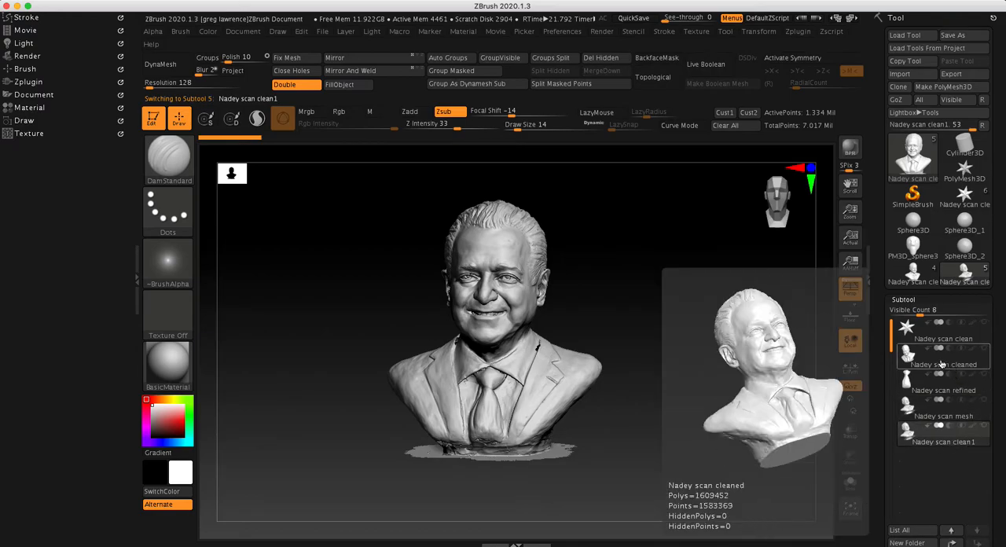
mouse_move(921, 385)
mouse_move(679, 359)
mouse_down()
mouse_move(647, 328)
mouse_move(664, 320)
mouse_move(668, 349)
mouse_up()
Select the cleaned scan subtool and inspect its polyframe, returning to the plain shaded display
click(927, 365)
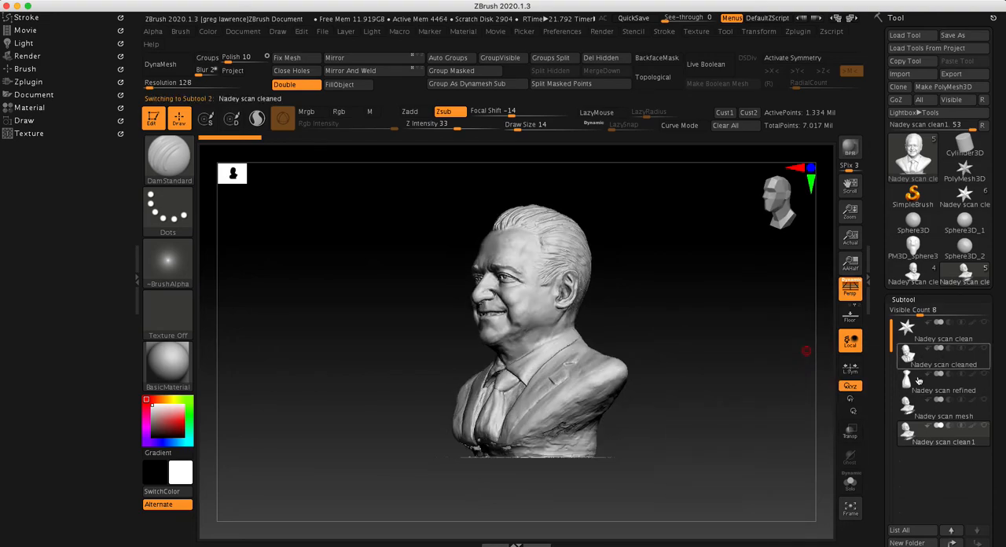
drag(690, 363, 741, 380)
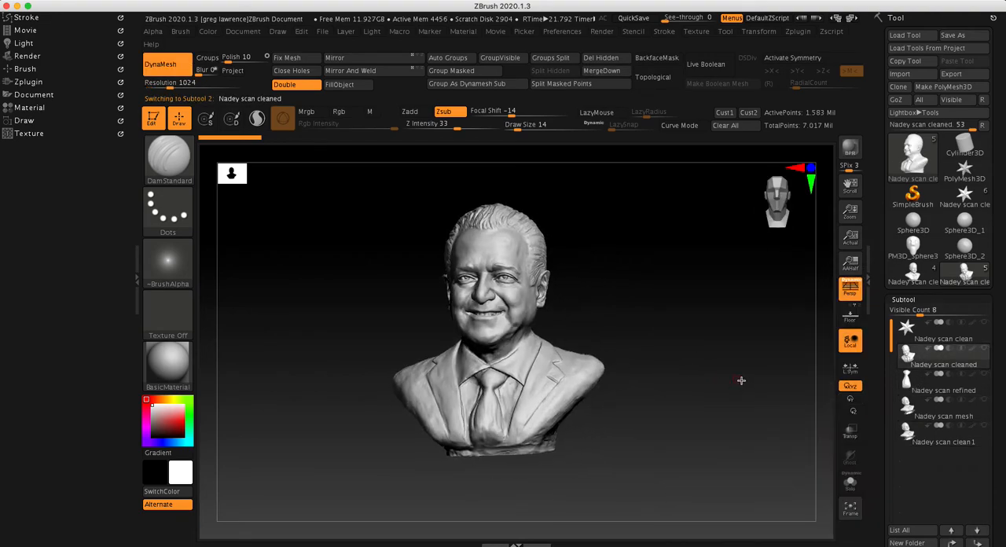
key(shift+f)
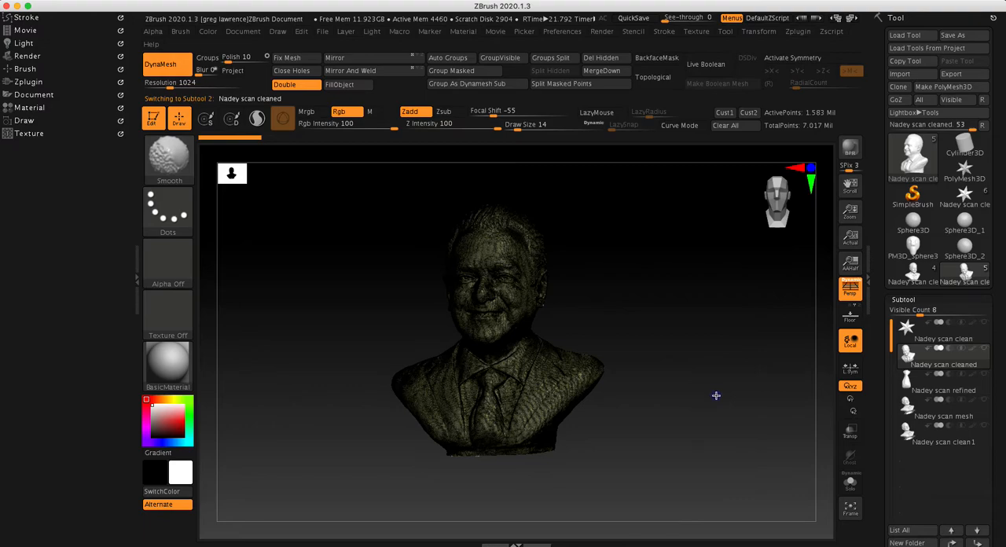
key(shift+f)
drag(699, 366, 694, 377)
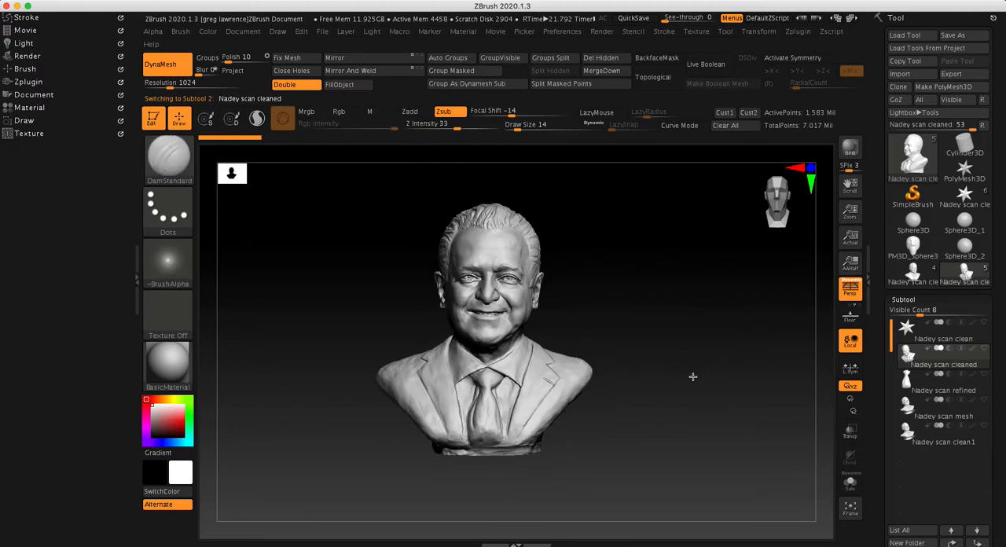
Select the refined scan subtool and examine the isolated tie from behind and in front
click(982, 385)
drag(571, 354, 584, 383)
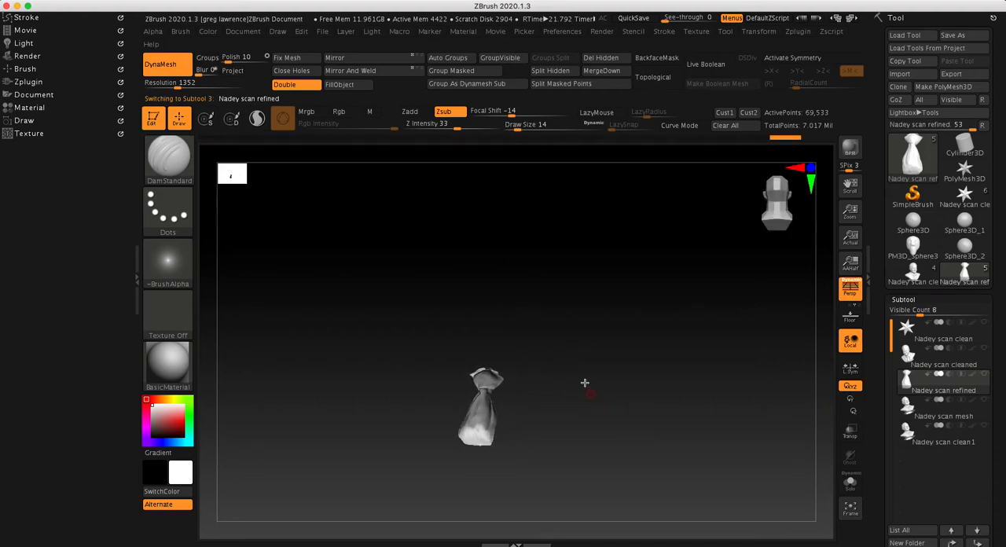
ctrl+drag(579, 309, 591, 364)
drag(604, 413, 710, 363)
Unhide the whole refined bust and move its subtool above the cleaned scan in the subtool order
ctrl+shift+click(699, 410)
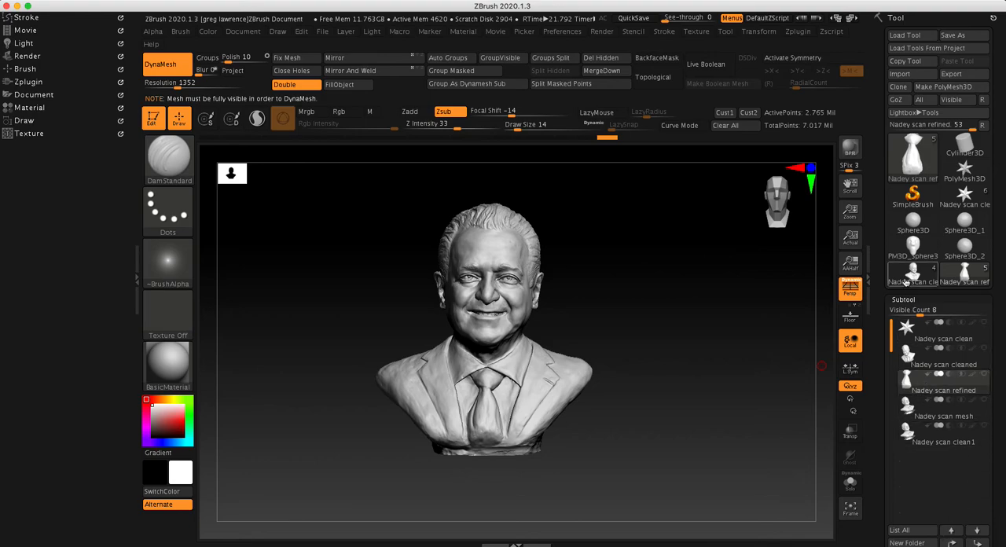
scroll(901, 301, down, 3)
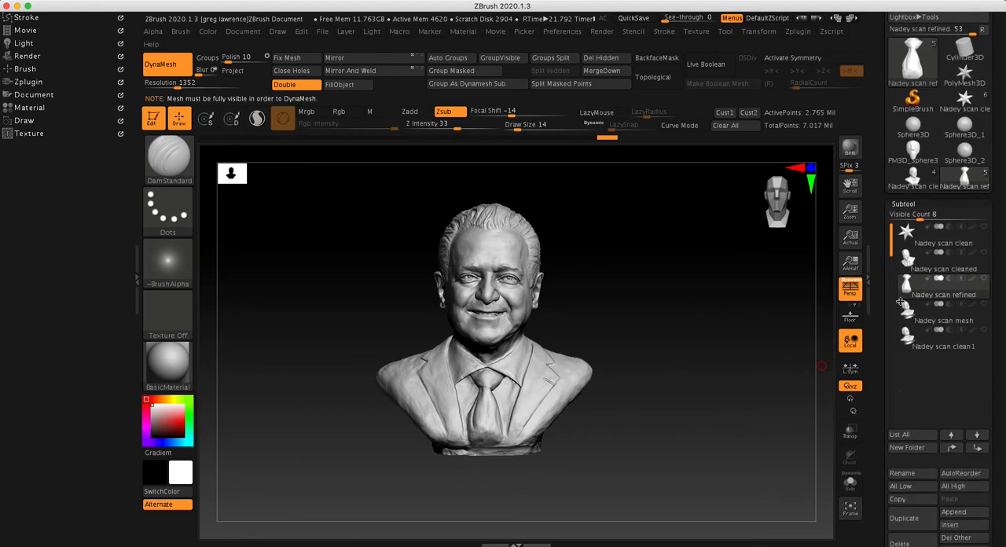
click(953, 448)
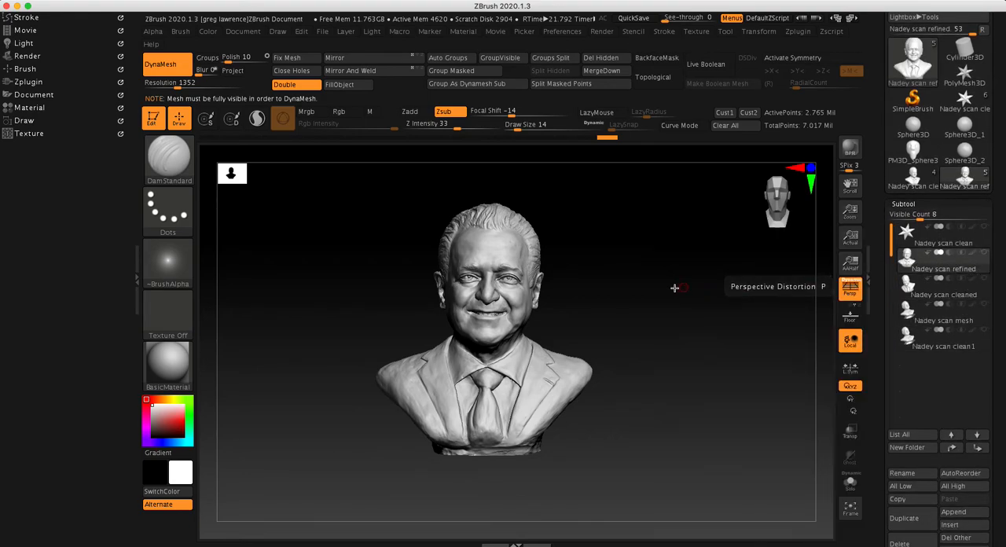
Hide the tie polygroup so only the rest of the refined bust is shown
ctrl+shift+click(487, 412)
drag(643, 404, 669, 366)
ctrl+shift+drag(714, 324, 687, 370)
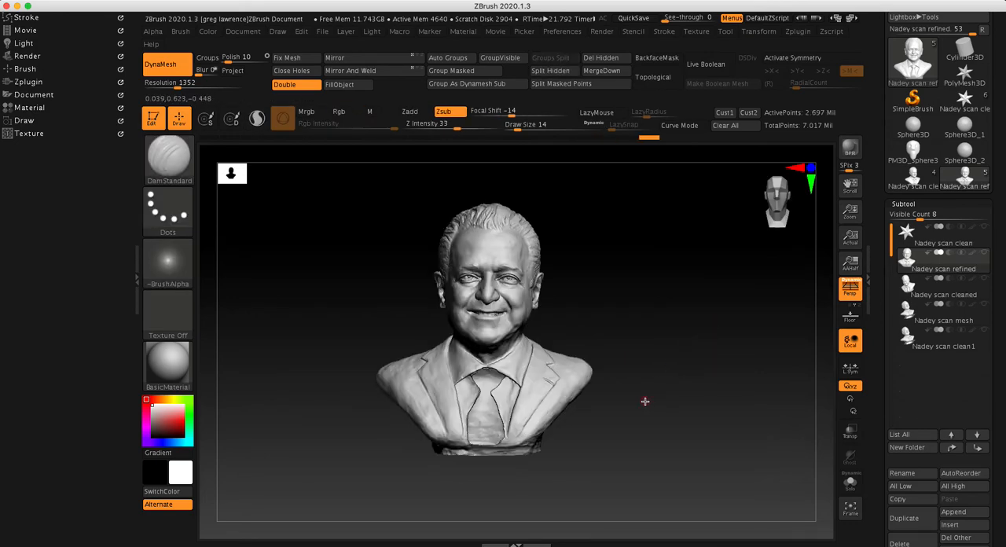
Unhide the tie and split the refined bust into separate subtools with Groups Split, accepting the non-undoable operation
key(ctrl+shift)
ctrl+shift+click(739, 438)
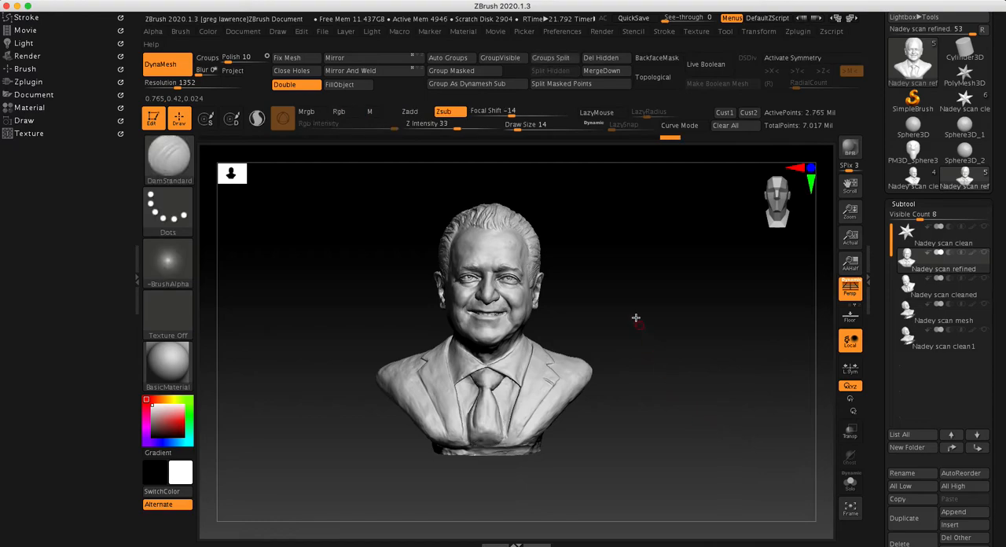
click(559, 63)
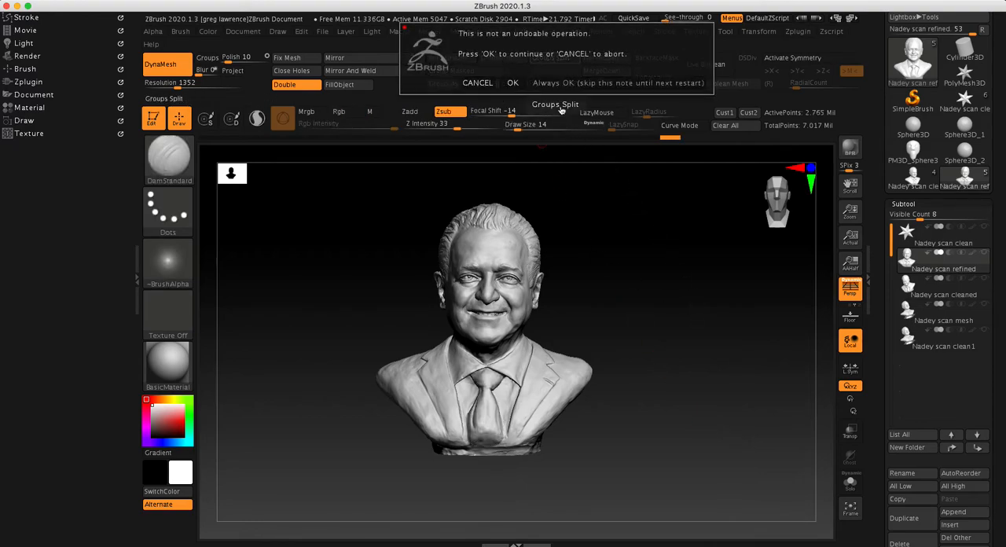
click(511, 84)
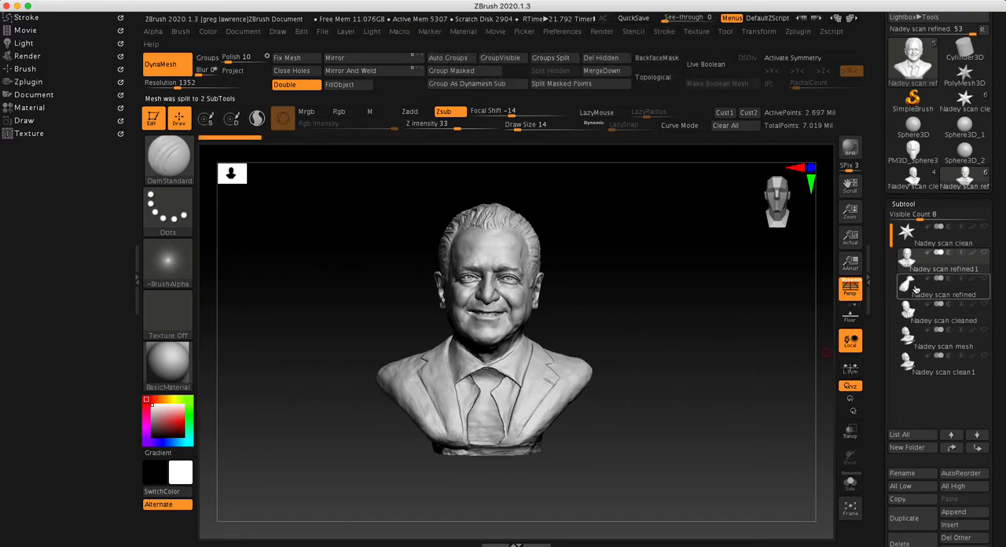
mouse_move(915, 290)
Remesh the bust subtool with DynaMesh to close the hole left by the tie, and inspect the patch in polyframe
drag(679, 357, 651, 404)
key(ctrl)
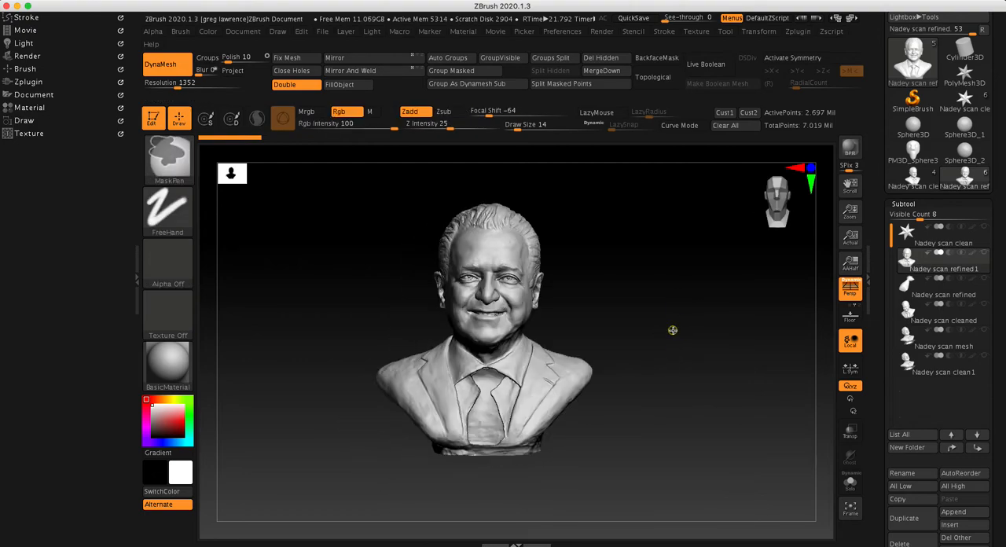
ctrl+drag(677, 323, 659, 369)
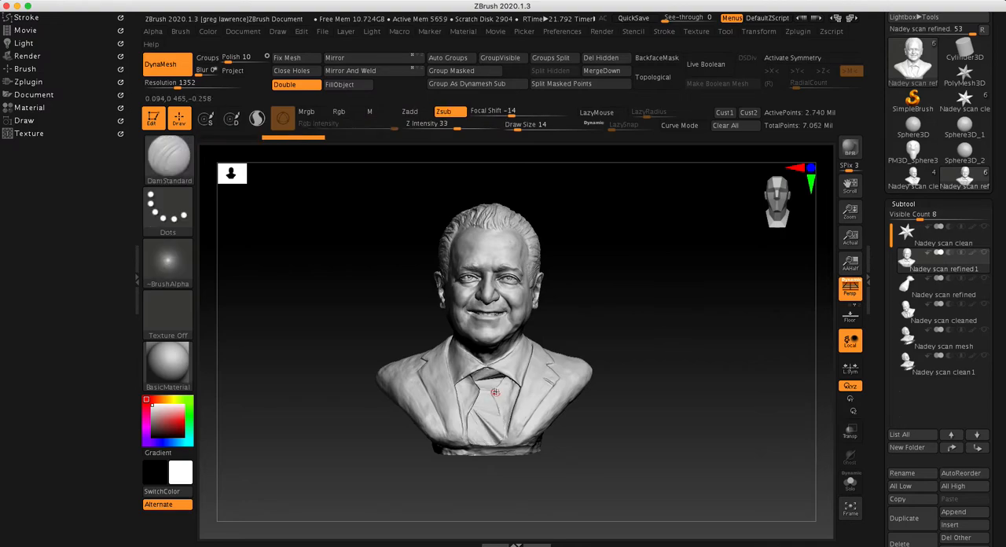
mouse_move(637, 348)
ctrl+right_down()
mouse_move(736, 323)
mouse_move(727, 324)
ctrl+right_up()
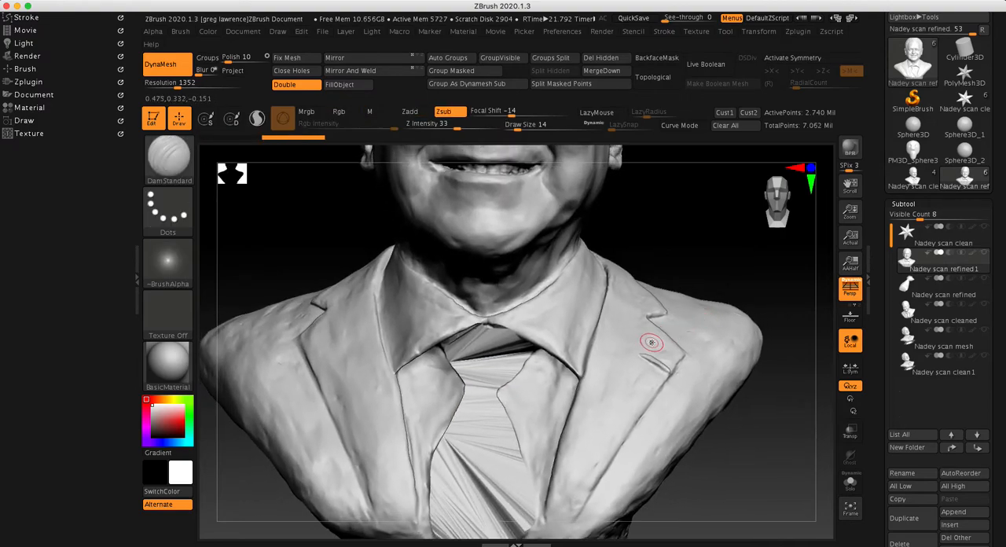
key(shift+f)
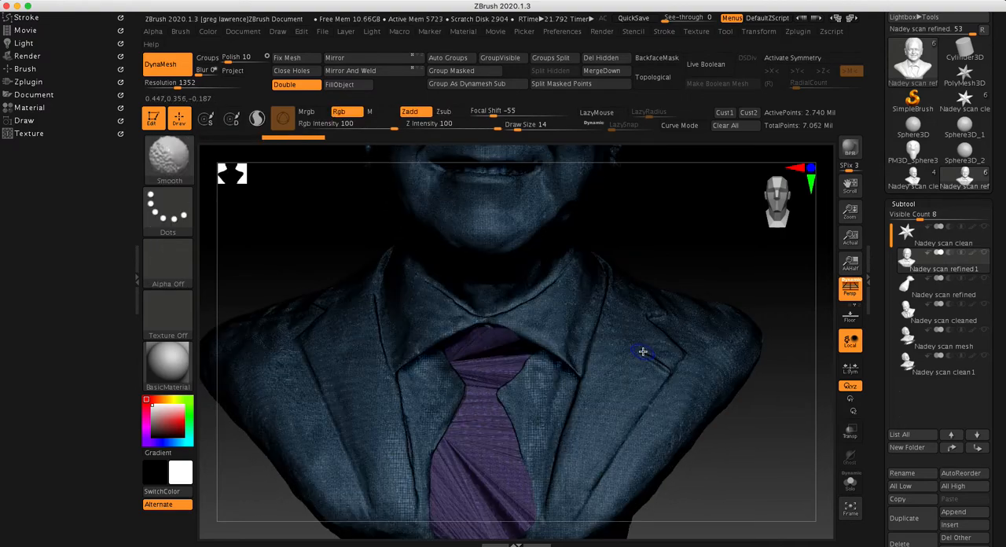
key(shift+f)
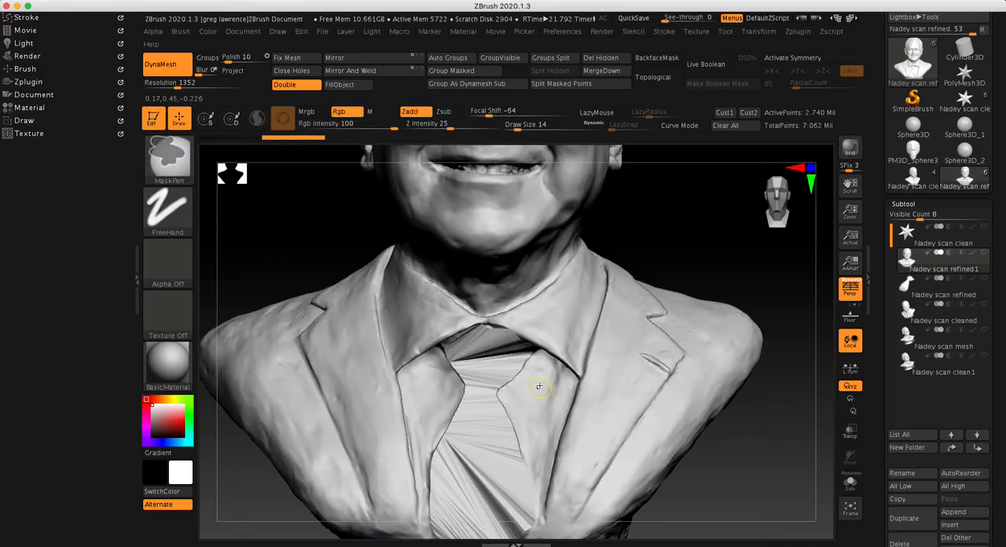
Smooth the closed tie area and its edges on the shirt front, using draw size 41 and 44
key(space)
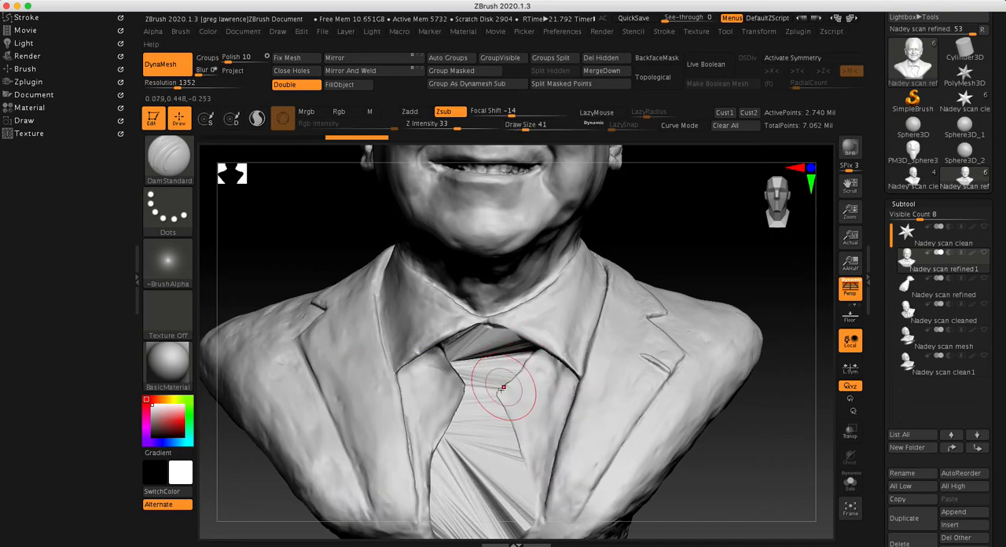
key(shift)
shift+drag(466, 440, 471, 464)
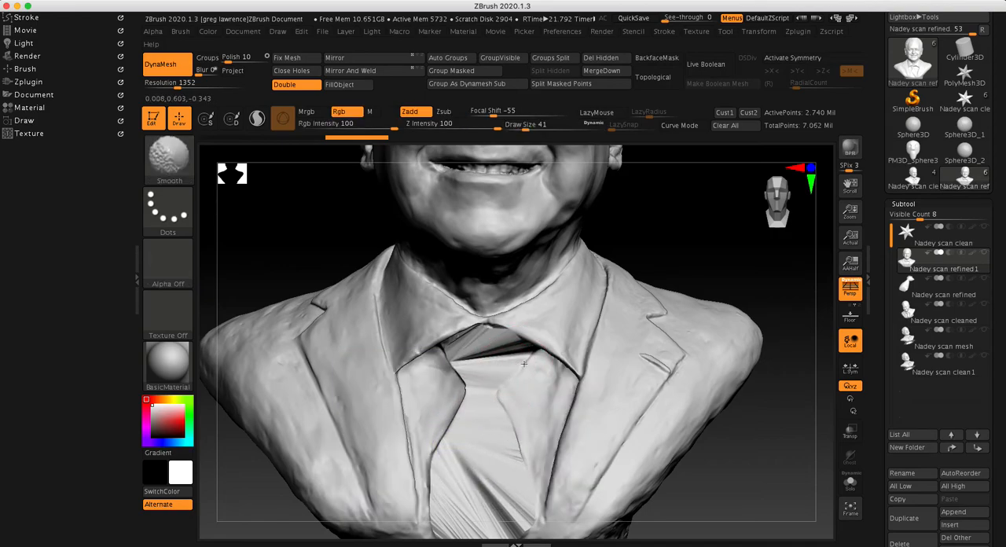
shift+drag(452, 429, 441, 506)
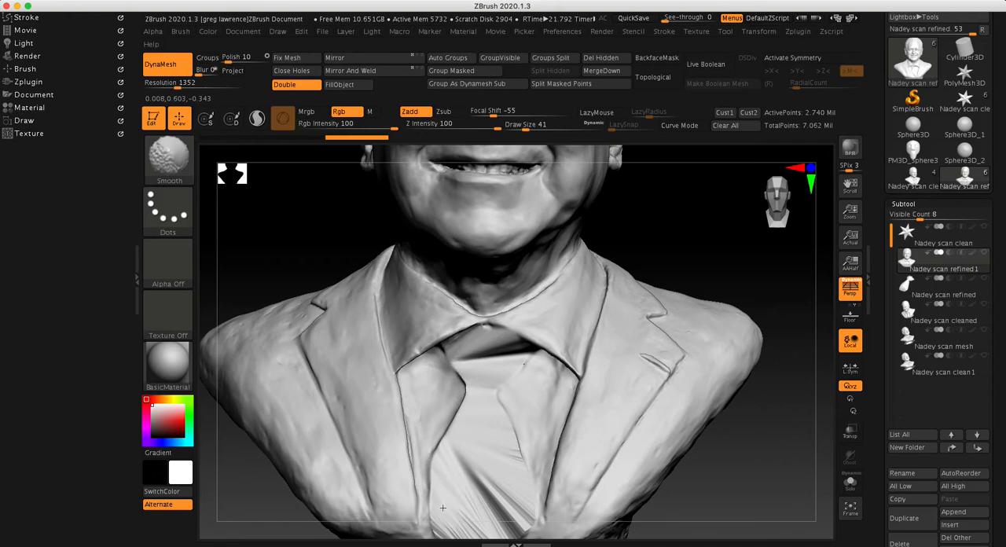
alt+right_drag(723, 494, 550, 331)
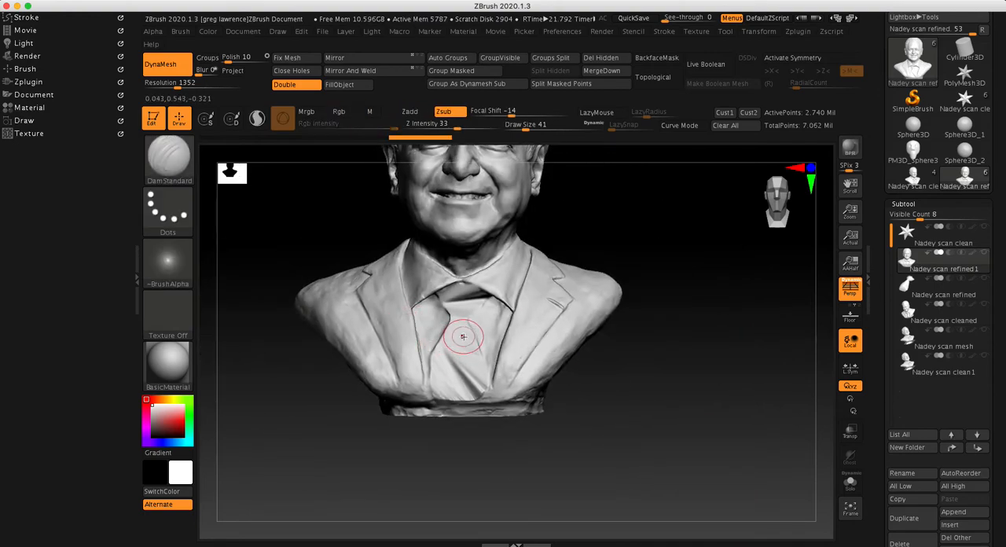
key(space)
key(space)
drag(465, 343, 467, 344)
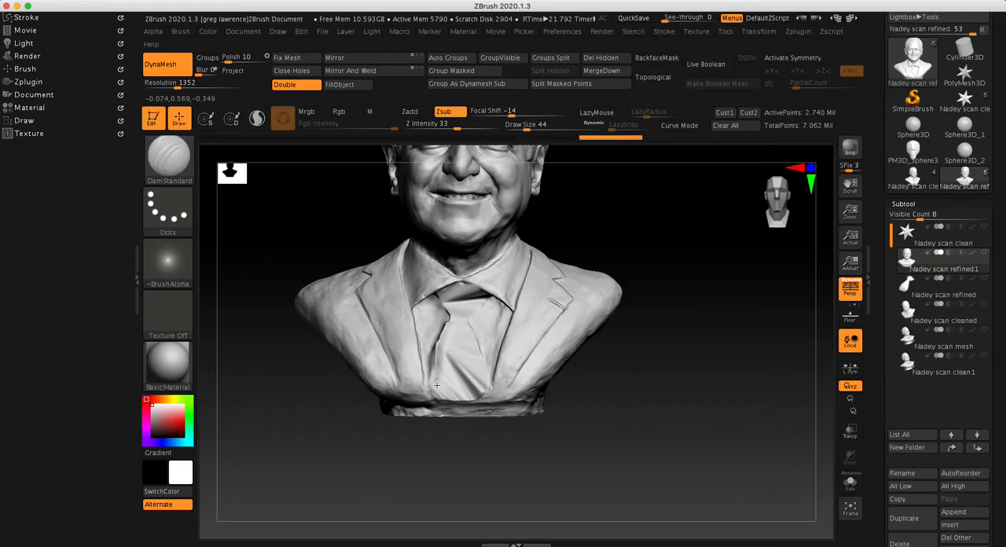
Build up the shirt front over the former tie area with the ClayBuildup brush
key(ctrl)
key(b)
key(c)
key(b)
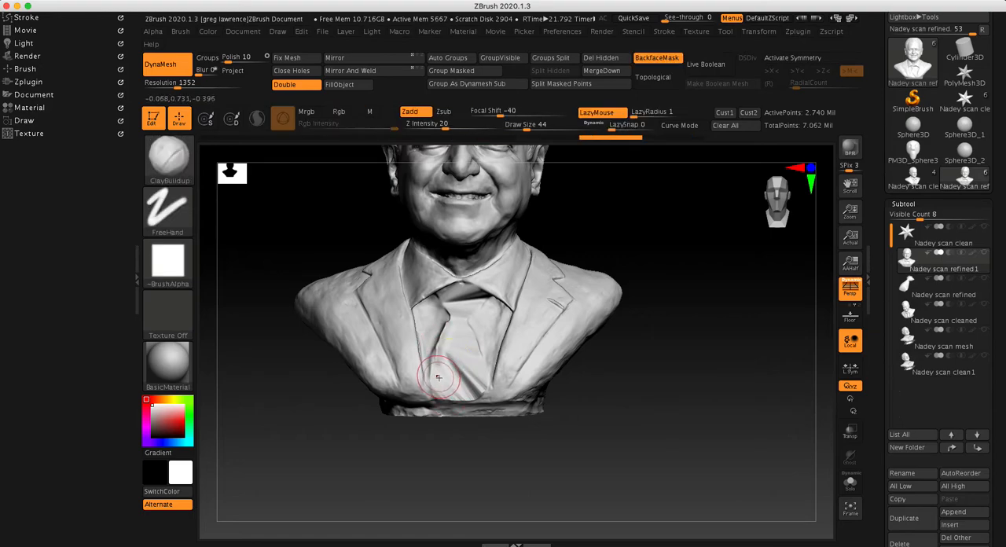
mouse_move(440, 343)
mouse_down()
mouse_move(438, 380)
mouse_move(444, 369)
mouse_move(469, 378)
mouse_move(481, 395)
mouse_up()
mouse_move(499, 333)
mouse_down()
mouse_move(486, 363)
mouse_move(438, 299)
mouse_move(463, 292)
mouse_move(448, 319)
mouse_up()
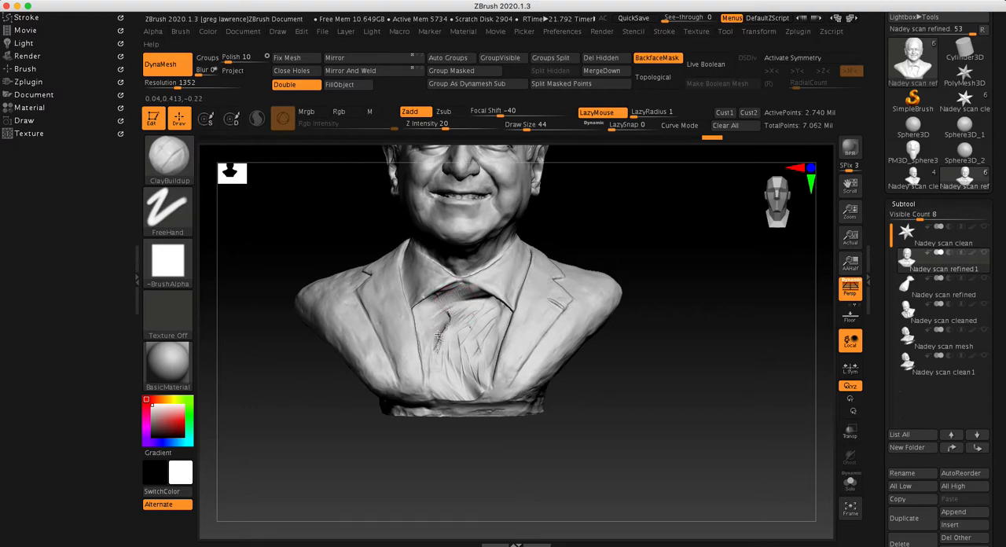
Smooth the built-up shirt front and remesh the bust with DynaMesh
shift+drag(447, 362, 449, 314)
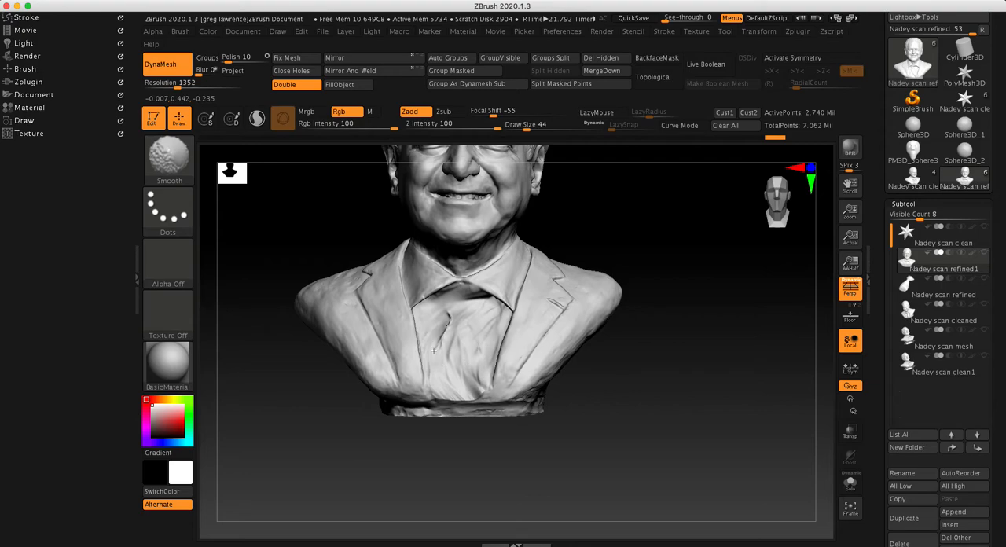
ctrl+drag(702, 356, 671, 404)
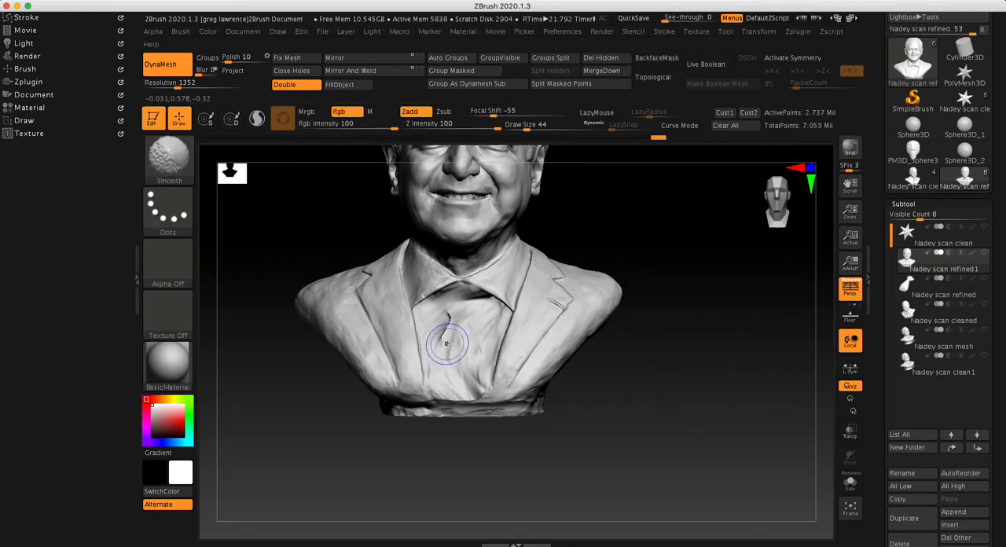
shift+drag(448, 343, 446, 335)
Fill the remaining creases on the shirt front with ClayBuildup strokes at draw size 13
mouse_move(649, 386)
mouse_down()
mouse_move(674, 361)
mouse_move(618, 392)
mouse_move(567, 302)
mouse_up()
ctrl+right_drag(563, 297, 477, 371)
key(space)
mouse_move(418, 271)
mouse_down()
mouse_move(405, 272)
mouse_move(432, 313)
mouse_up()
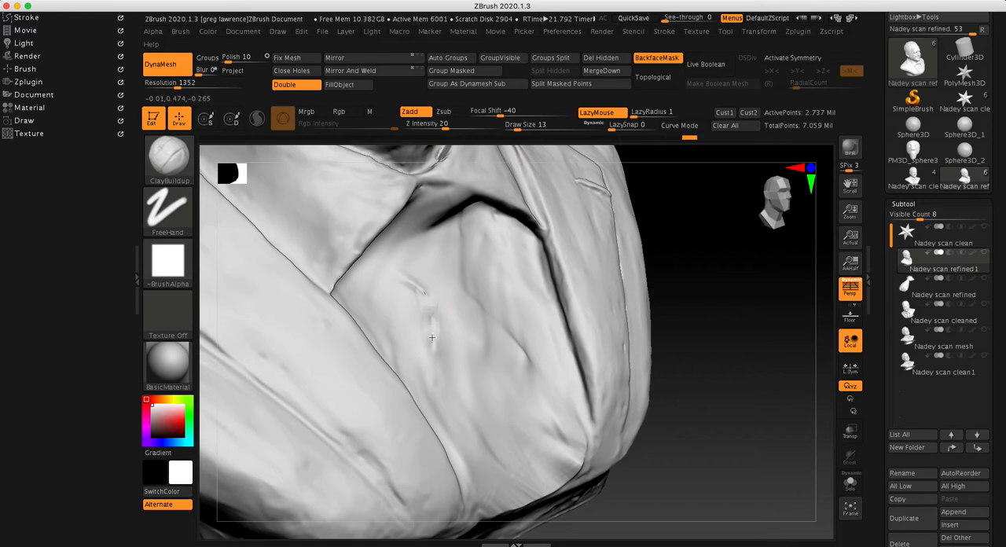
mouse_move(403, 279)
mouse_down()
mouse_move(431, 330)
mouse_move(431, 359)
mouse_up()
drag(512, 341, 531, 367)
drag(469, 276, 535, 375)
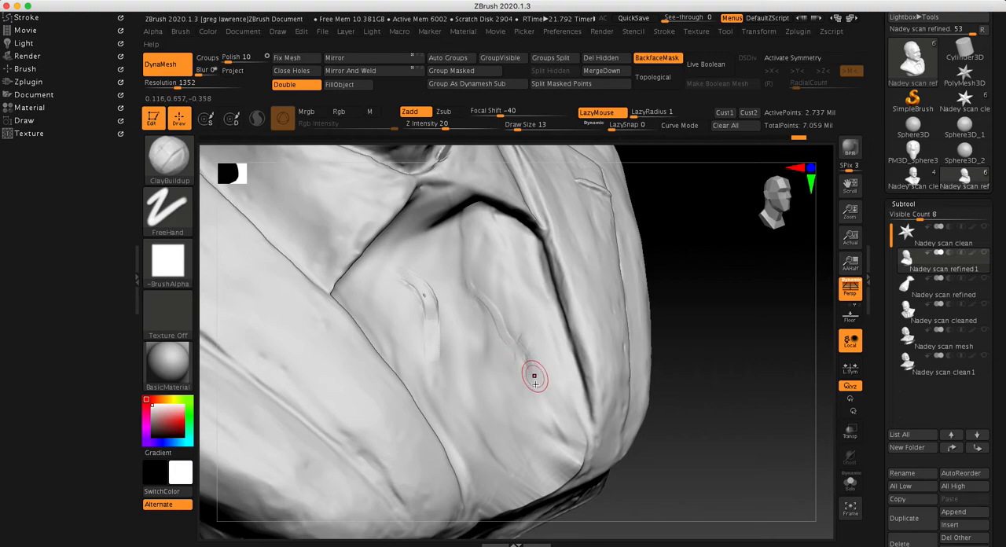
Remesh the bust with DynaMesh and smooth the filled creases into the shirt front
key(ctrl)
ctrl+click(704, 360)
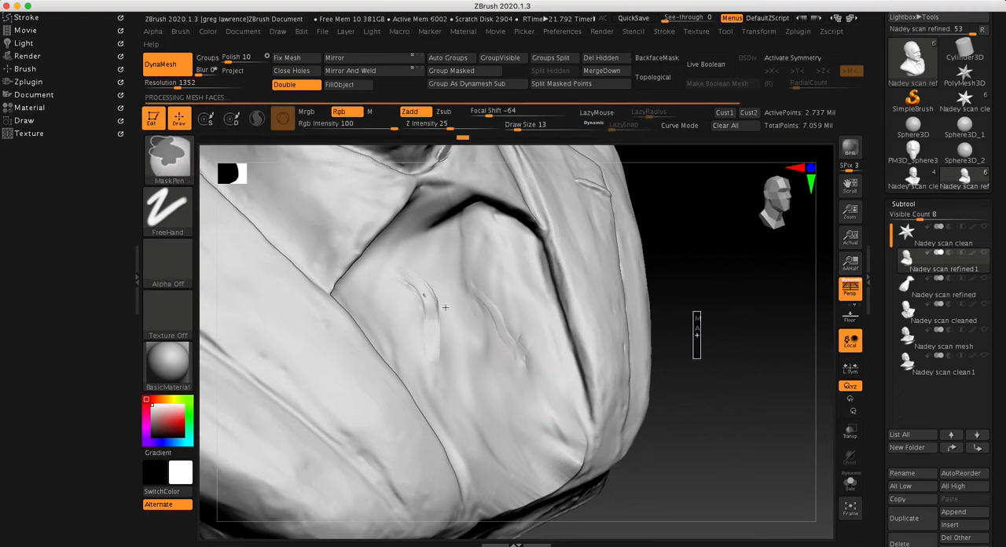
key(shift)
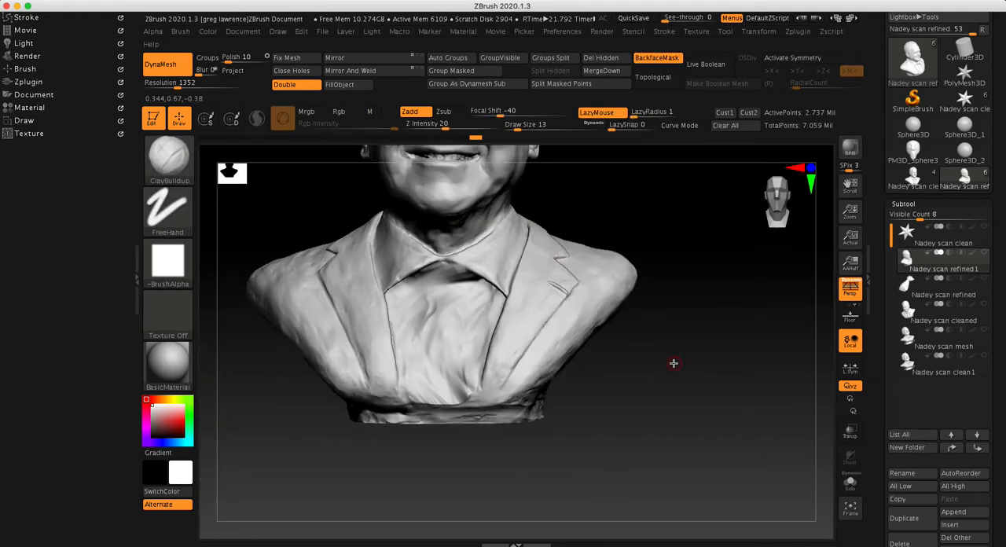
alt+drag(673, 363, 707, 380)
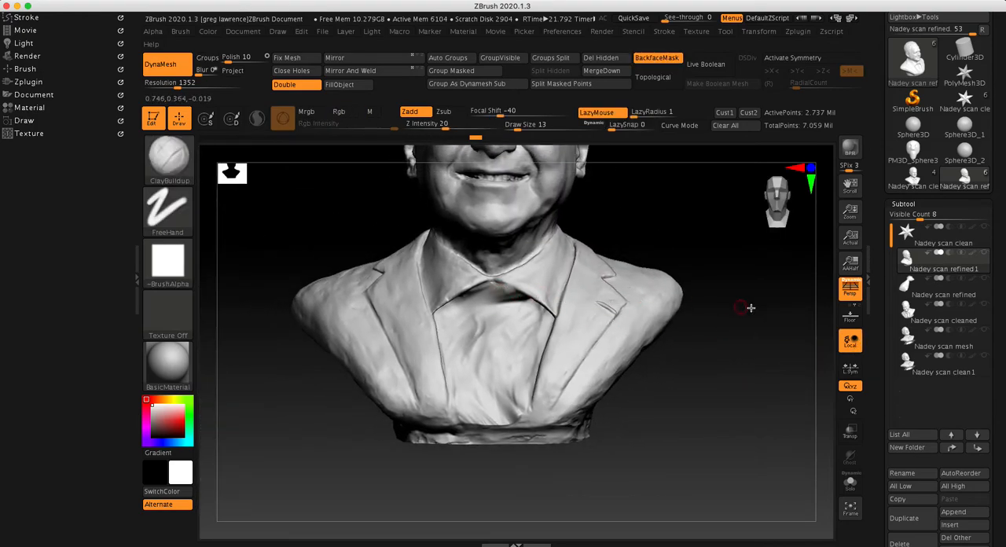
Compare the bust and tie subtools together, and leave the tie subtool selected with the bust hidden
click(985, 286)
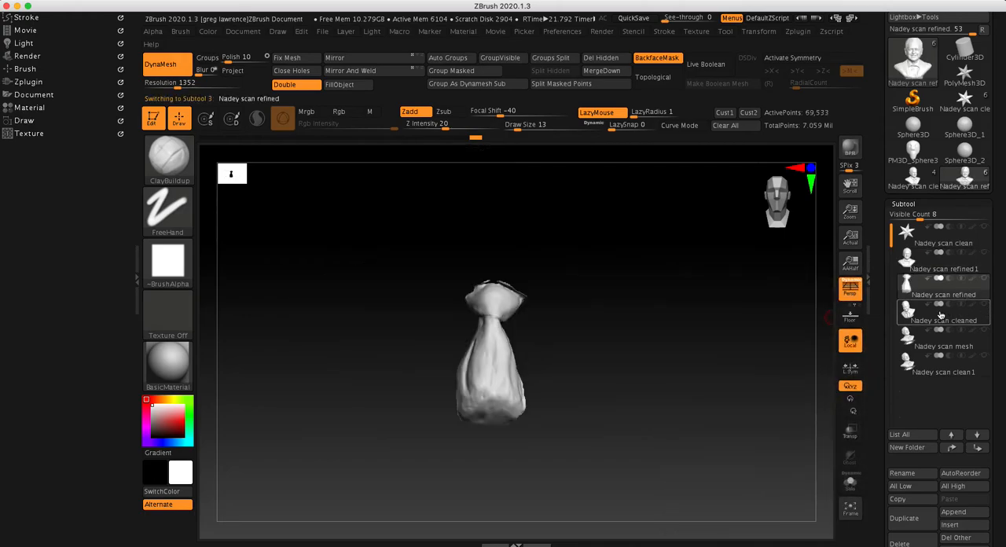
mouse_move(750, 365)
mouse_down()
mouse_move(752, 374)
mouse_move(718, 382)
mouse_move(768, 364)
mouse_move(776, 340)
mouse_up()
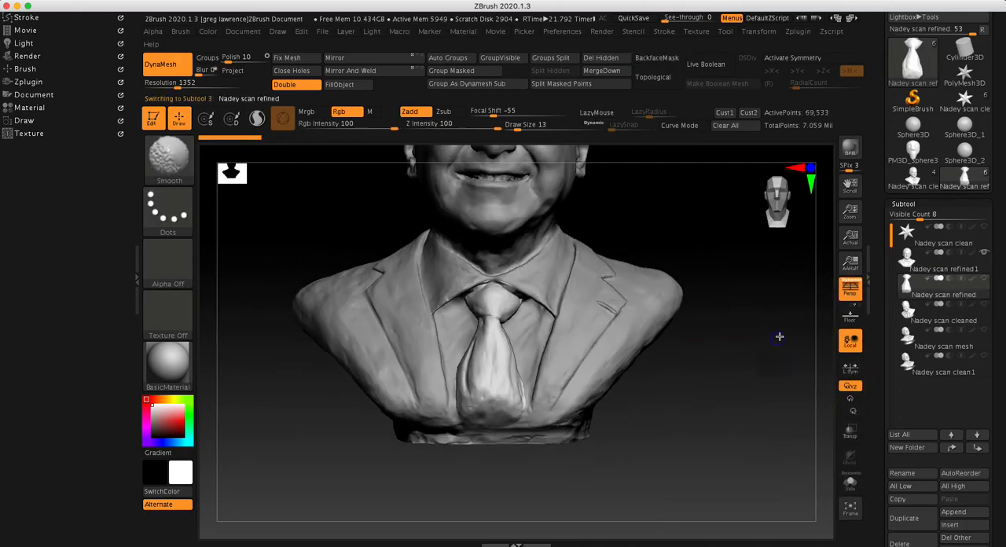
click(956, 265)
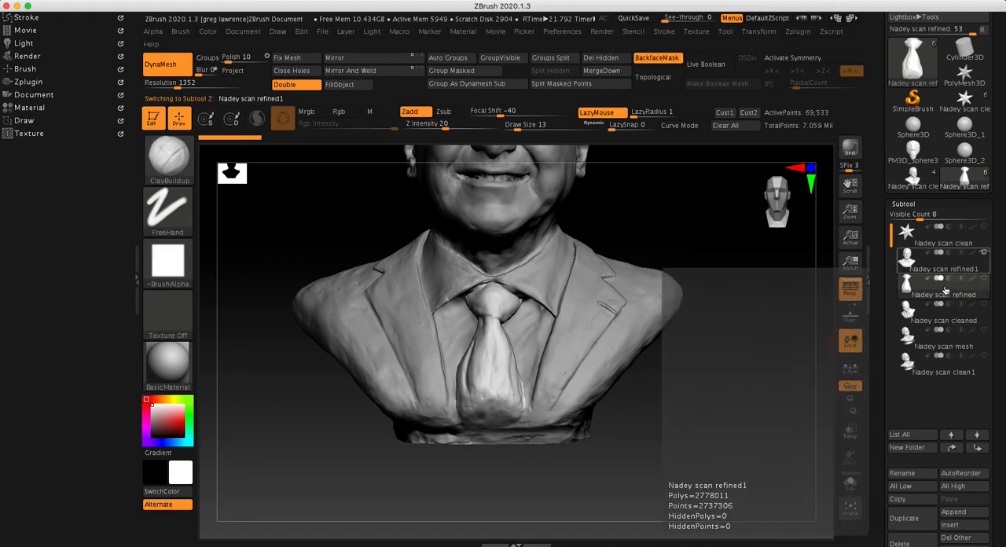
click(945, 291)
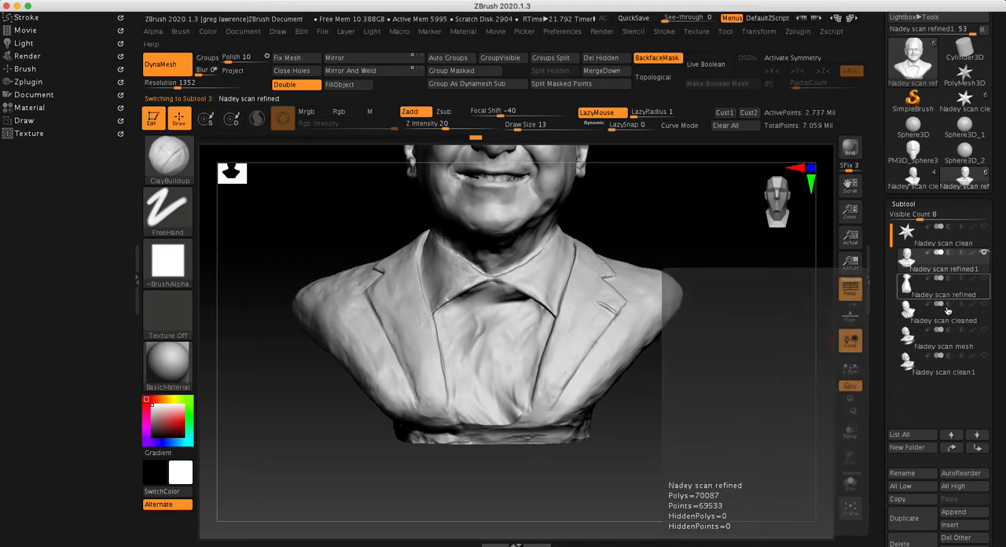
click(984, 253)
Smooth the ragged upper edges of the tie knot and close the tie's open back with DynaMesh
mouse_move(669, 315)
mouse_down()
mouse_move(640, 310)
mouse_move(665, 288)
mouse_move(691, 292)
mouse_move(700, 309)
mouse_move(628, 338)
mouse_move(621, 248)
mouse_up()
key(shift)
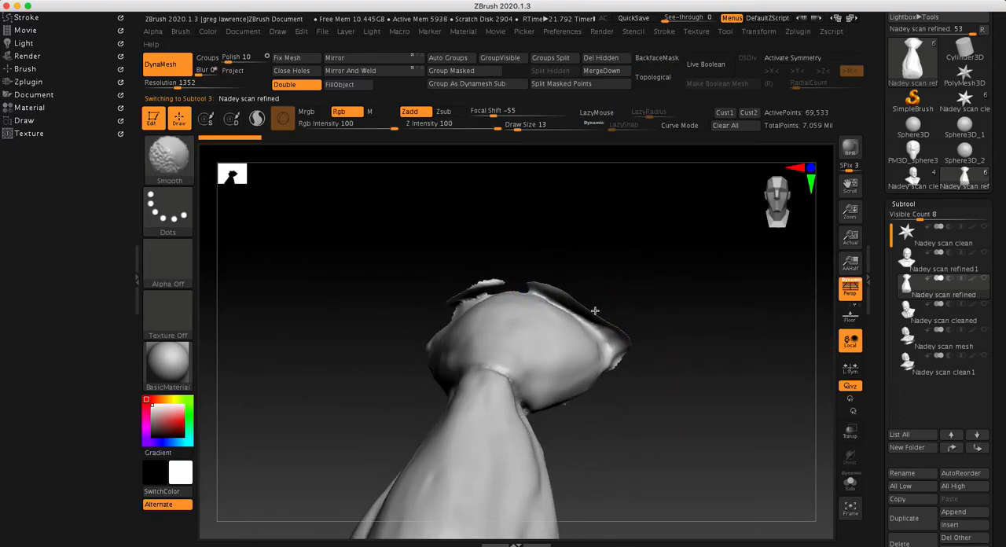
shift+drag(570, 300, 561, 305)
mouse_move(637, 272)
mouse_down()
mouse_move(652, 296)
mouse_move(645, 320)
mouse_up()
shift+drag(495, 281, 460, 283)
mouse_move(646, 319)
mouse_down()
mouse_move(663, 364)
mouse_move(645, 367)
mouse_up()
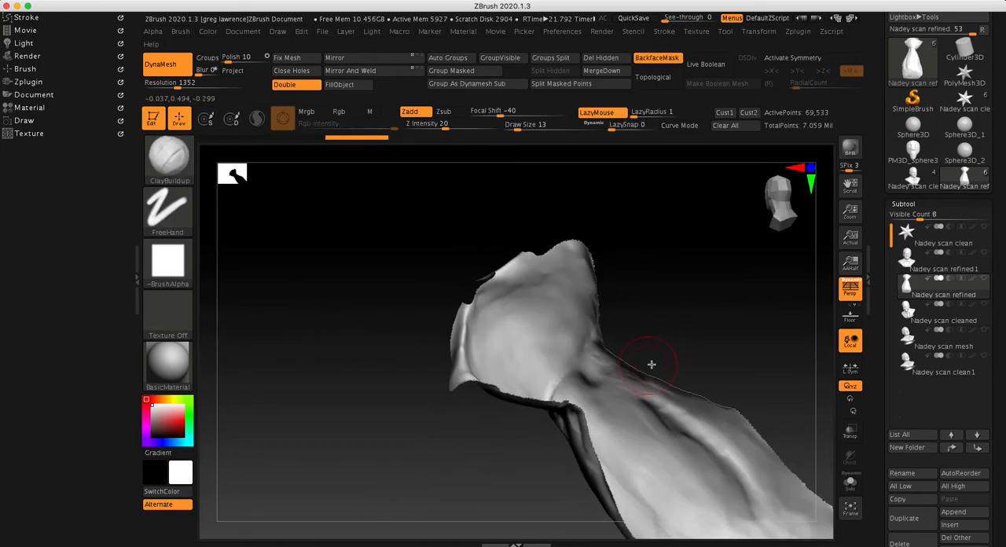
ctrl+drag(358, 238, 313, 326)
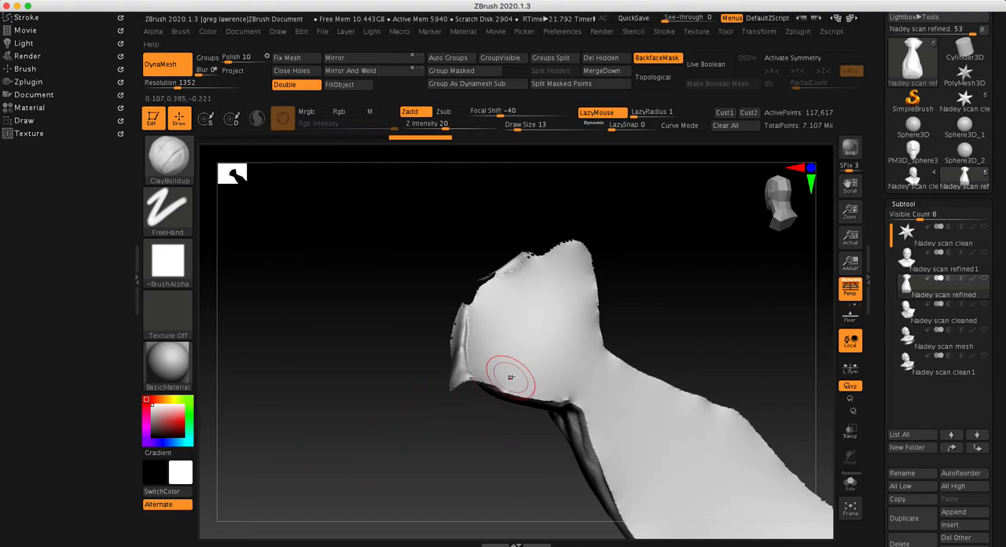
Smooth the rough rim around the tie knot where the closed back meets the front
drag(417, 322, 373, 328)
shift+drag(495, 288, 488, 277)
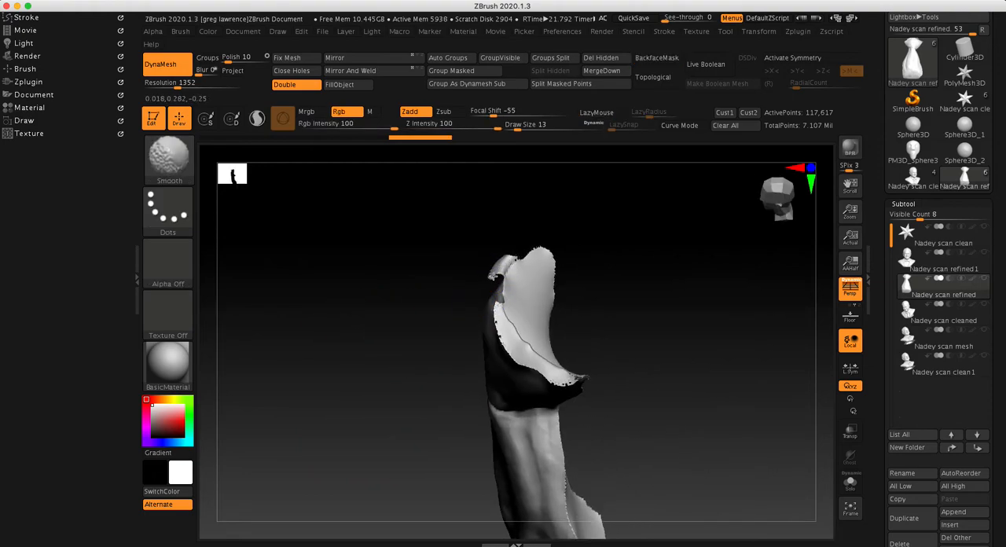
drag(606, 307, 659, 309)
shift+drag(529, 339, 564, 361)
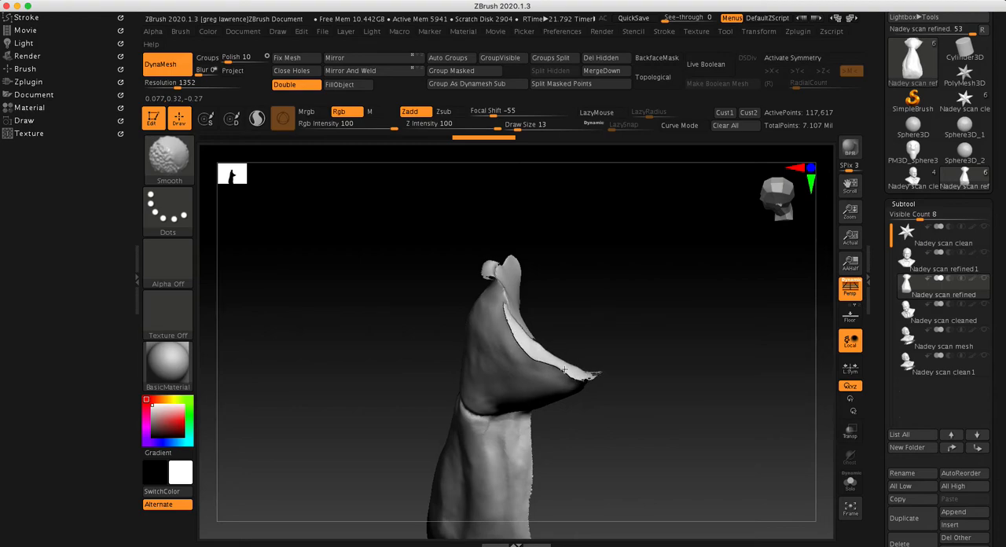
shift+drag(506, 323, 550, 360)
ctrl+right_drag(650, 299, 559, 291)
mouse_move(659, 405)
alt+mouse_down()
mouse_move(663, 334)
mouse_move(532, 325)
alt+mouse_up()
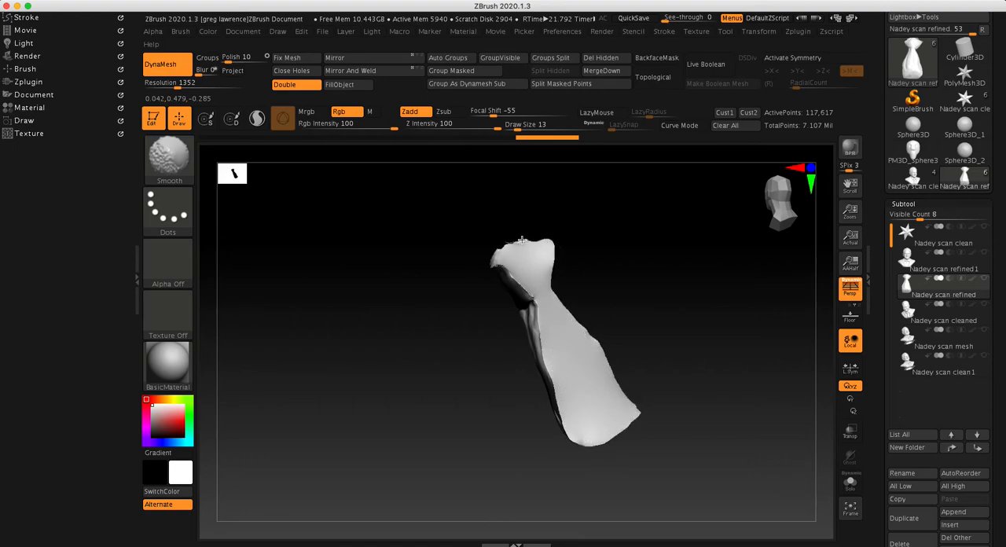
Show the bust subtool together with the tie and view both from the front
mouse_move(689, 276)
mouse_down()
mouse_move(716, 295)
mouse_move(729, 368)
mouse_move(669, 333)
mouse_move(723, 326)
mouse_move(747, 274)
mouse_move(759, 359)
mouse_up()
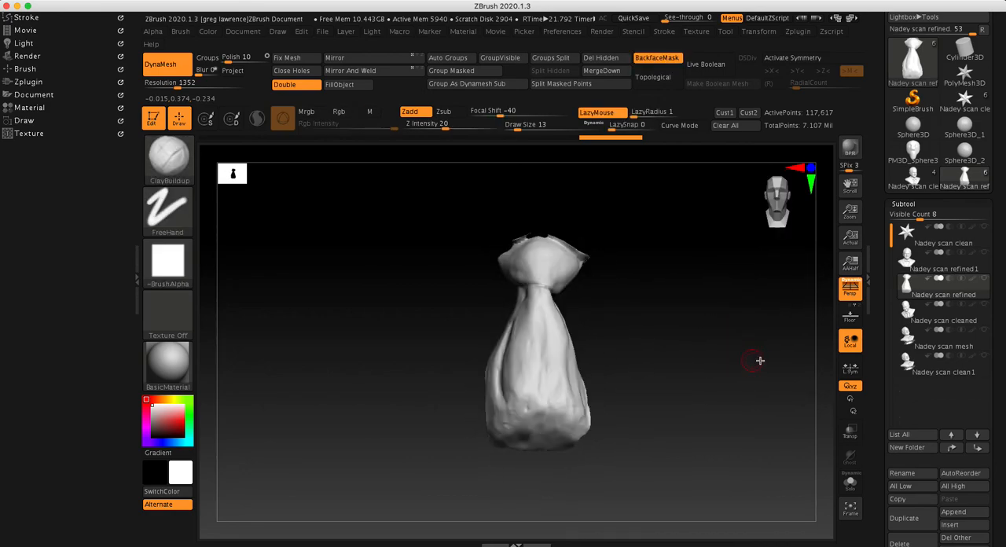
click(984, 253)
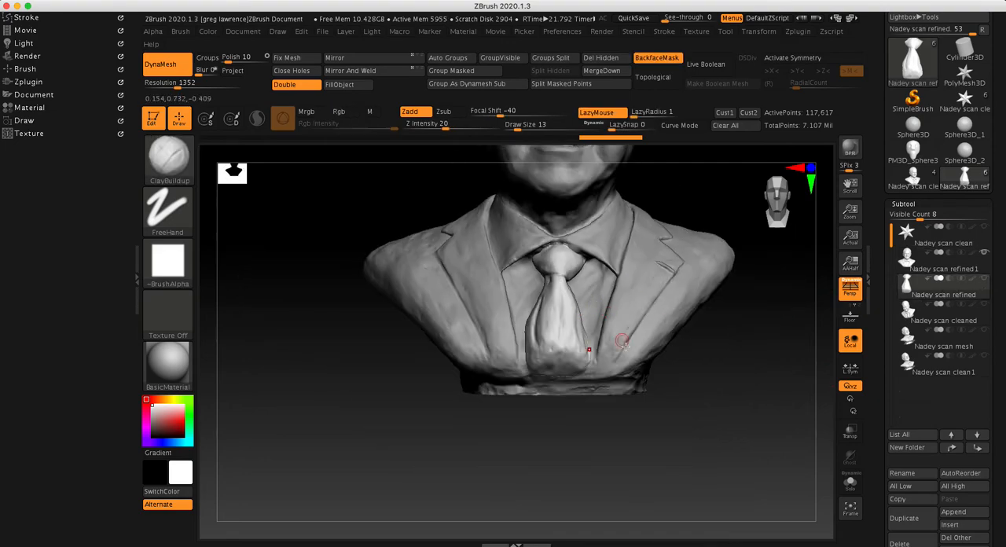
alt+drag(673, 380, 663, 377)
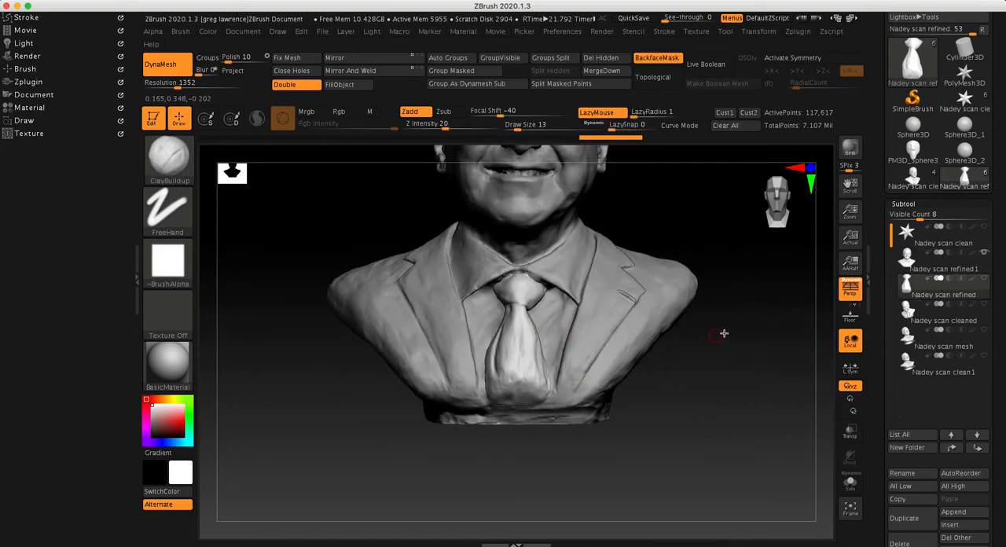
Switch to the Move brush for adjusting the tie subtool
key(space)
key(b)
key(m)
key(v)
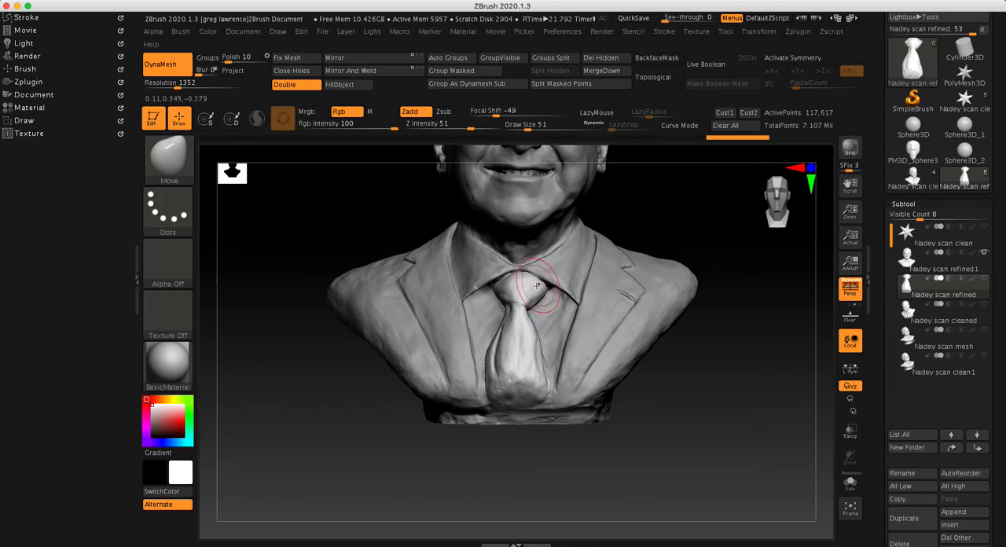
Examine how the tie sits against the shirt and collar from both sides, and check the whole bust from the front
mouse_move(658, 356)
mouse_down()
mouse_move(726, 379)
mouse_move(693, 361)
mouse_up()
drag(694, 269, 523, 276)
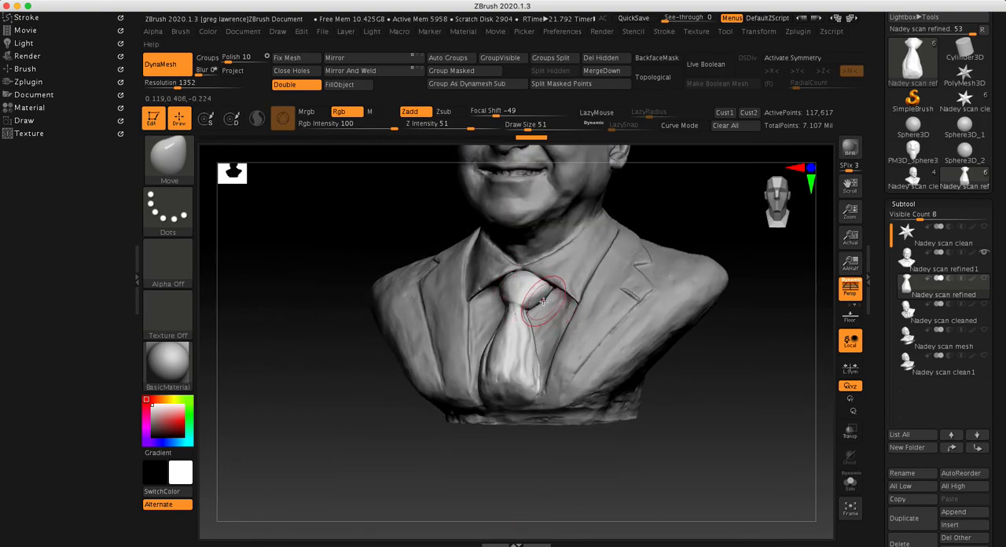
drag(588, 362, 651, 404)
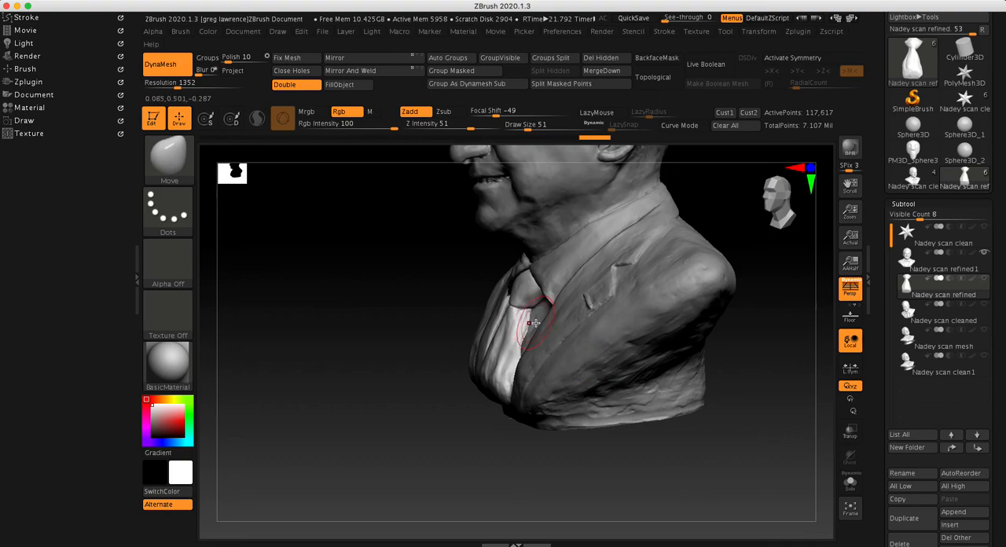
drag(483, 458, 553, 467)
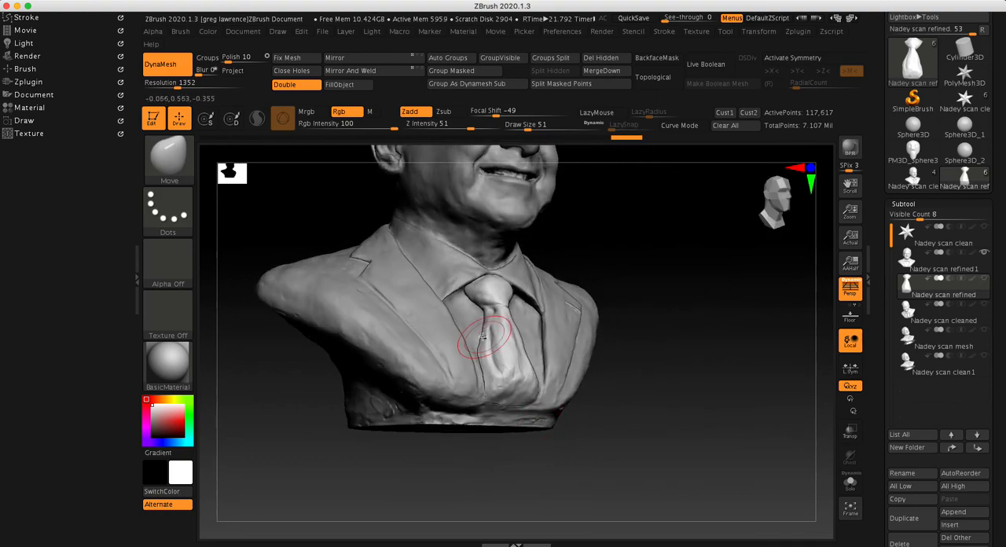
mouse_move(628, 346)
mouse_down()
mouse_move(665, 362)
mouse_move(672, 390)
mouse_move(693, 398)
mouse_move(656, 378)
mouse_move(694, 346)
mouse_up()
ctrl+right_drag(694, 346, 687, 354)
mouse_move(687, 354)
mouse_down()
mouse_move(661, 344)
mouse_move(616, 248)
mouse_up()
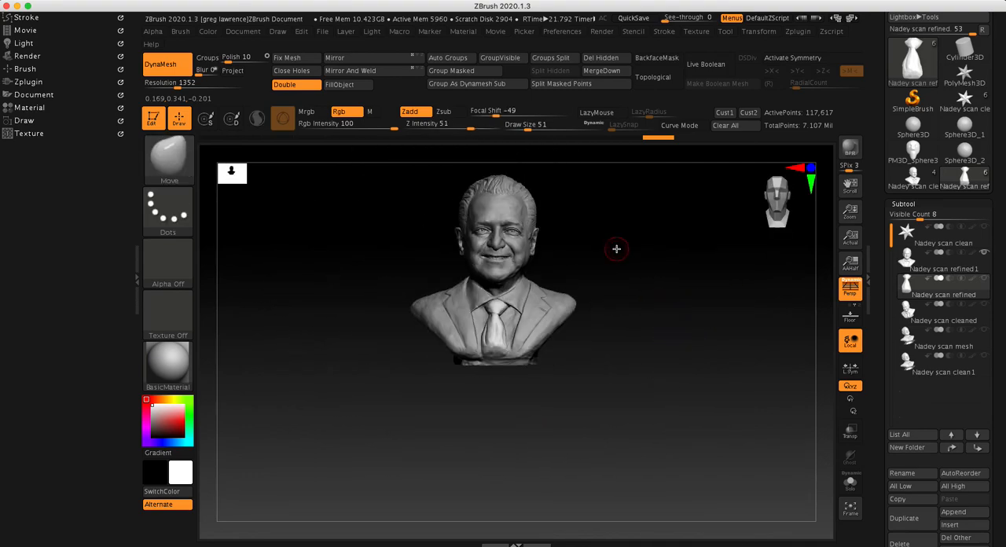
mouse_move(580, 243)
ctrl+right_down()
mouse_move(703, 224)
mouse_move(708, 339)
mouse_move(696, 286)
mouse_move(702, 308)
mouse_move(704, 297)
ctrl+right_up()
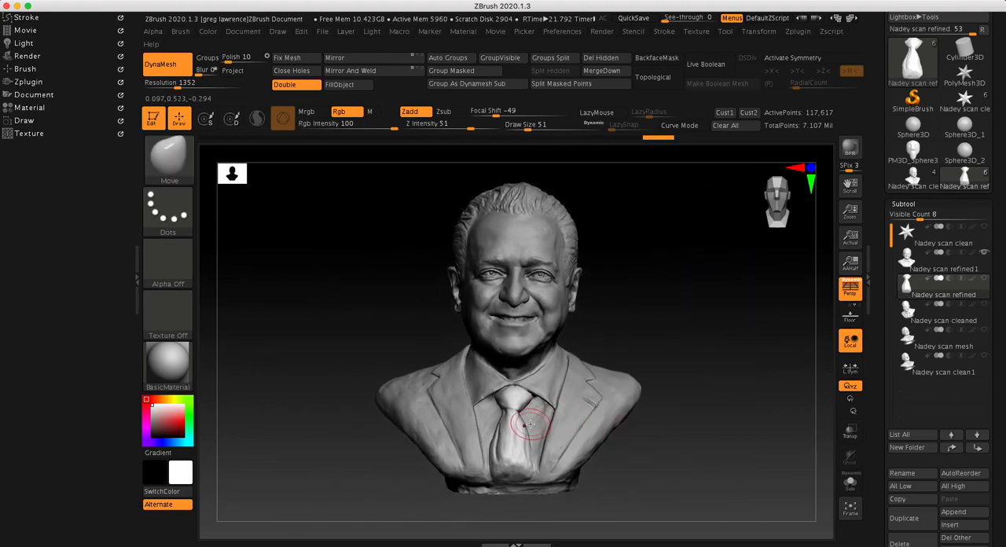
Reduce the Move brush to draw size 17 with focal shift -42 for close work around the tie knot
mouse_move(550, 402)
ctrl+right_down()
mouse_move(676, 390)
mouse_move(651, 367)
ctrl+right_up()
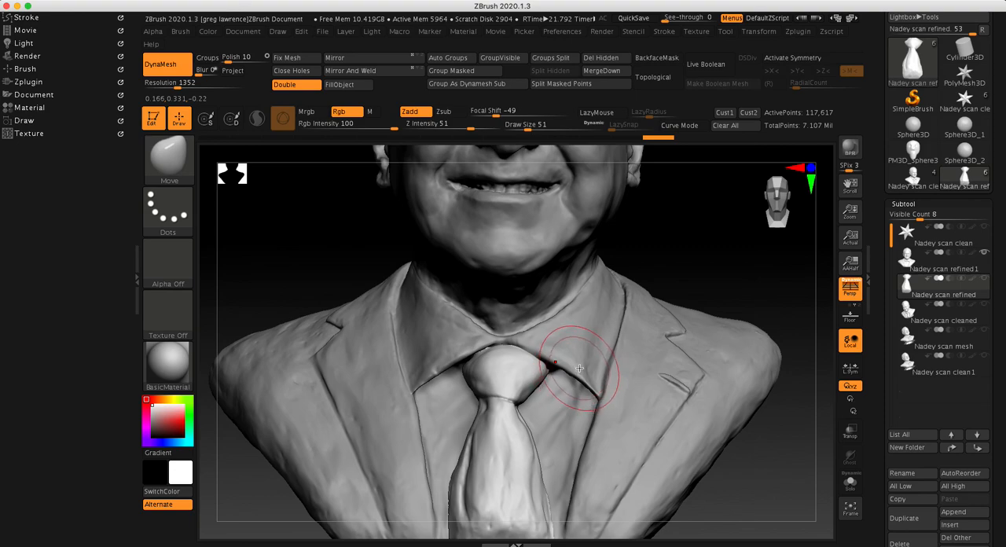
key(space)
drag(582, 369, 571, 359)
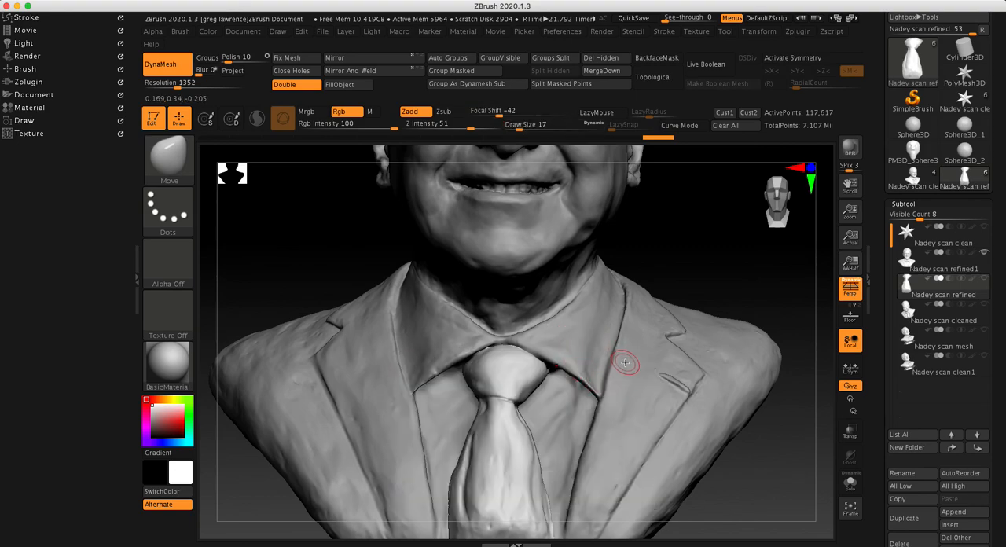